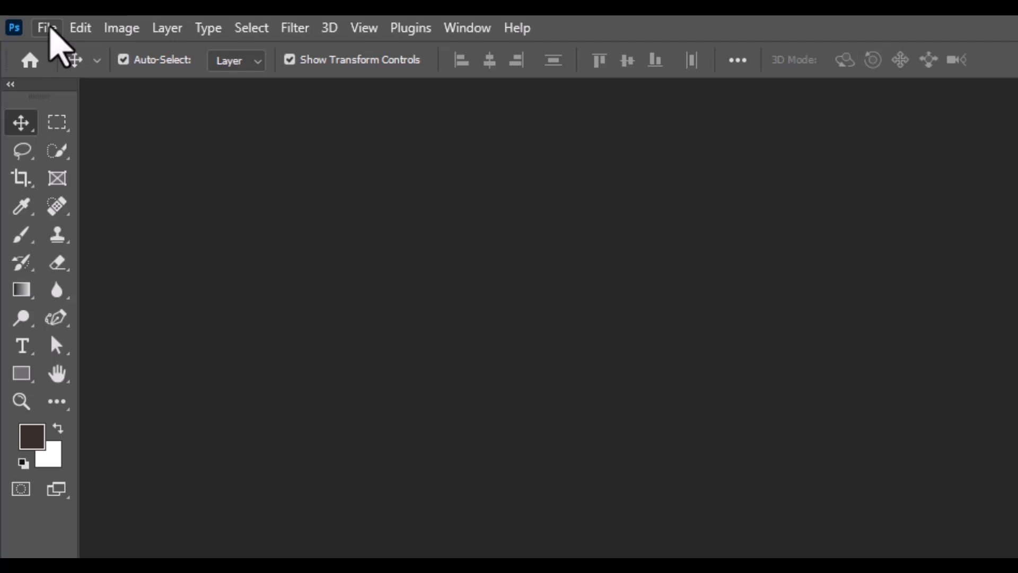
Step: Create a new 4000 × 3200 px RGB document at 90 pixels/inch with a white background
left_click(50, 28)
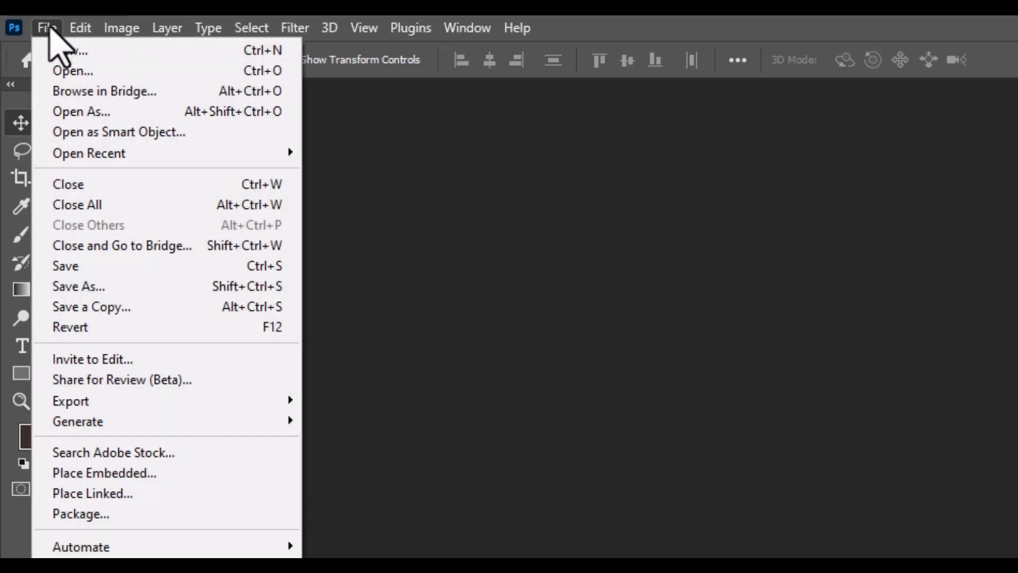
left_click(68, 54)
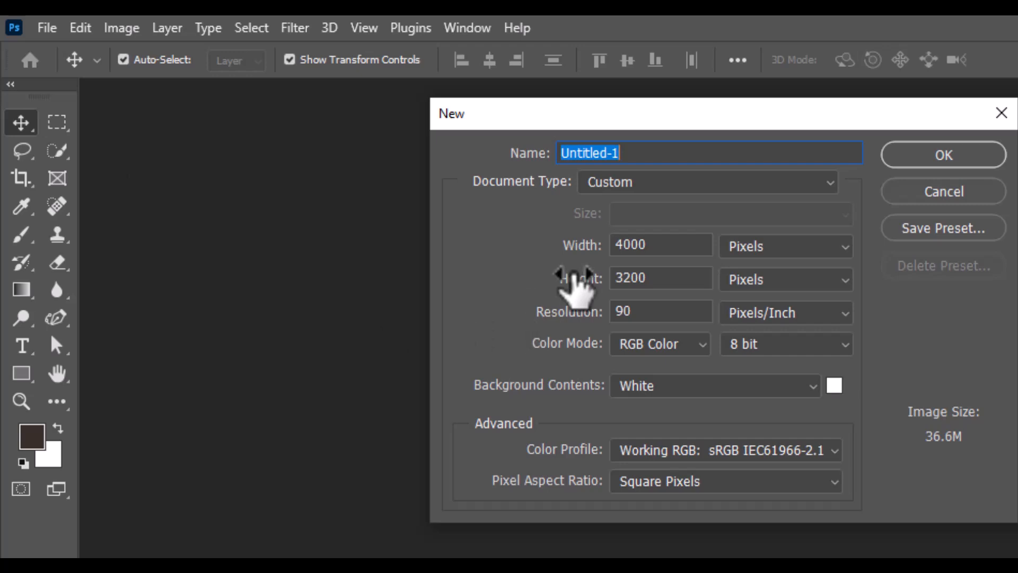
left_click(925, 159)
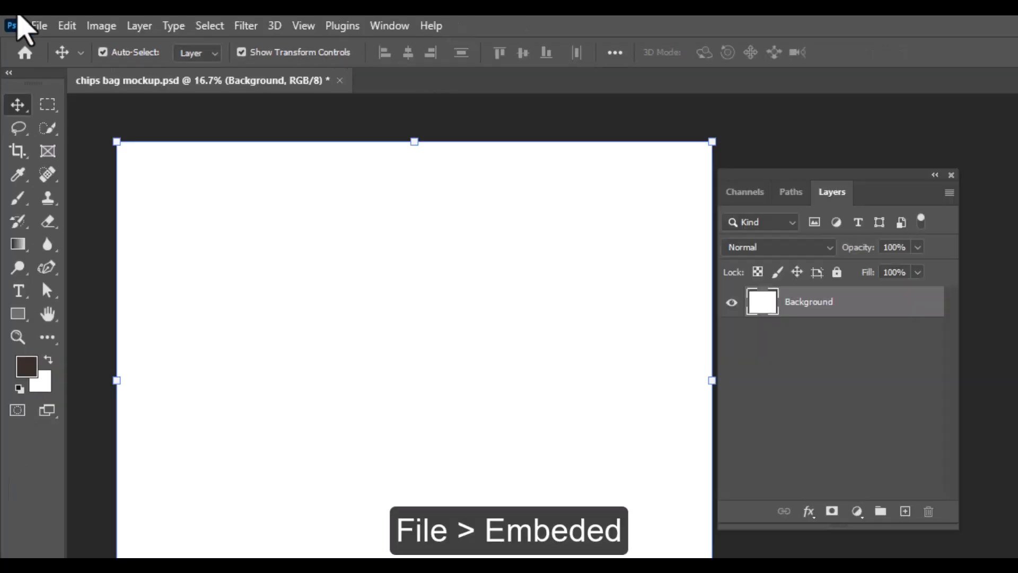
Step: Place the Chips-Bag-Mockup image as an embedded layer and commit it
left_click(38, 26)
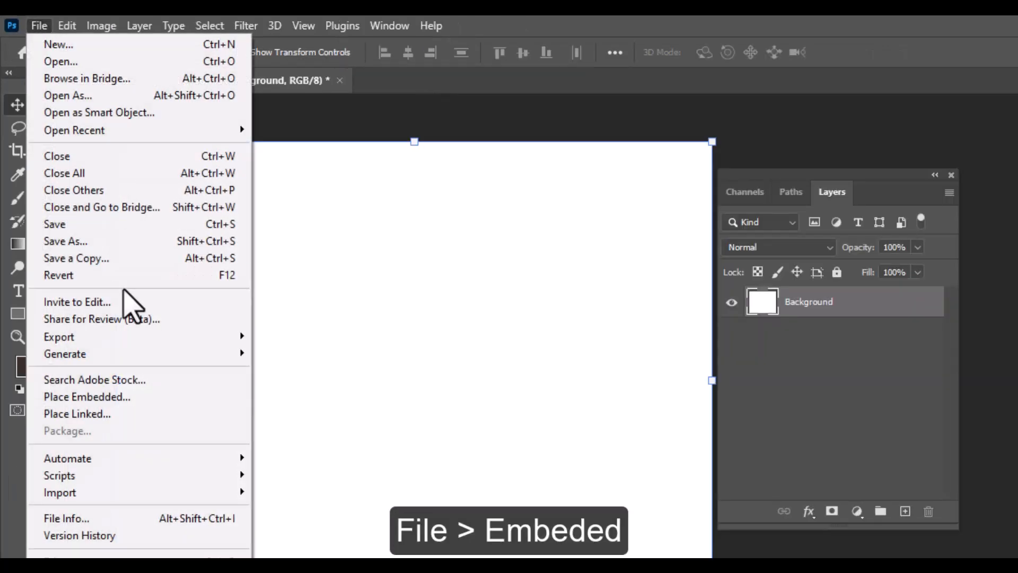
left_click(136, 397)
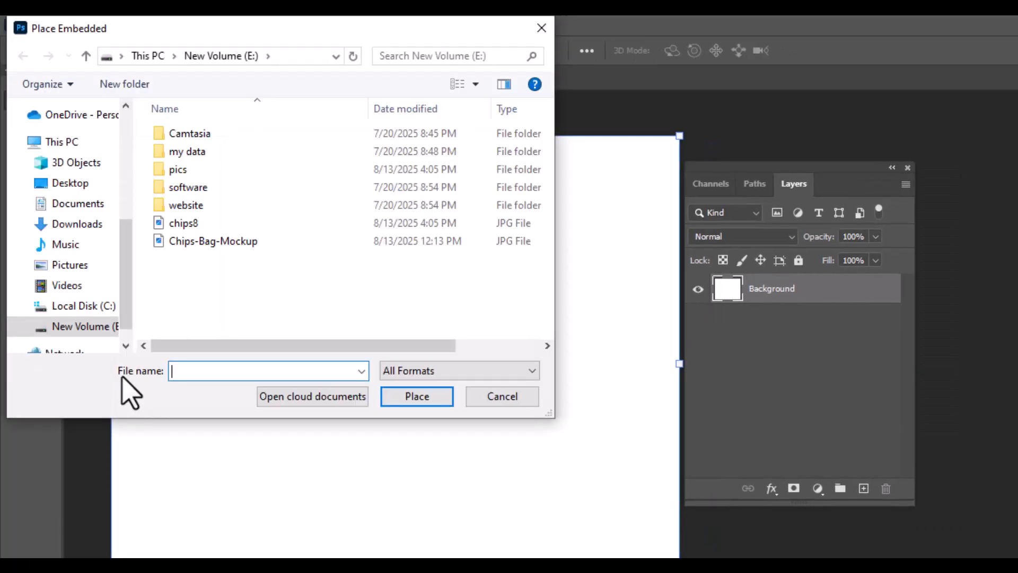
double_click(225, 242)
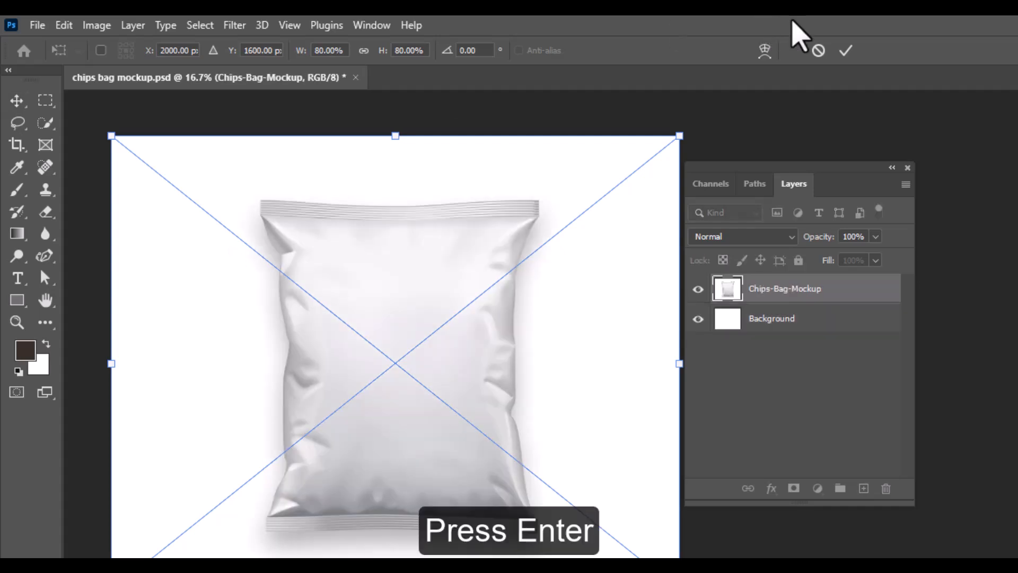
left_click(846, 48)
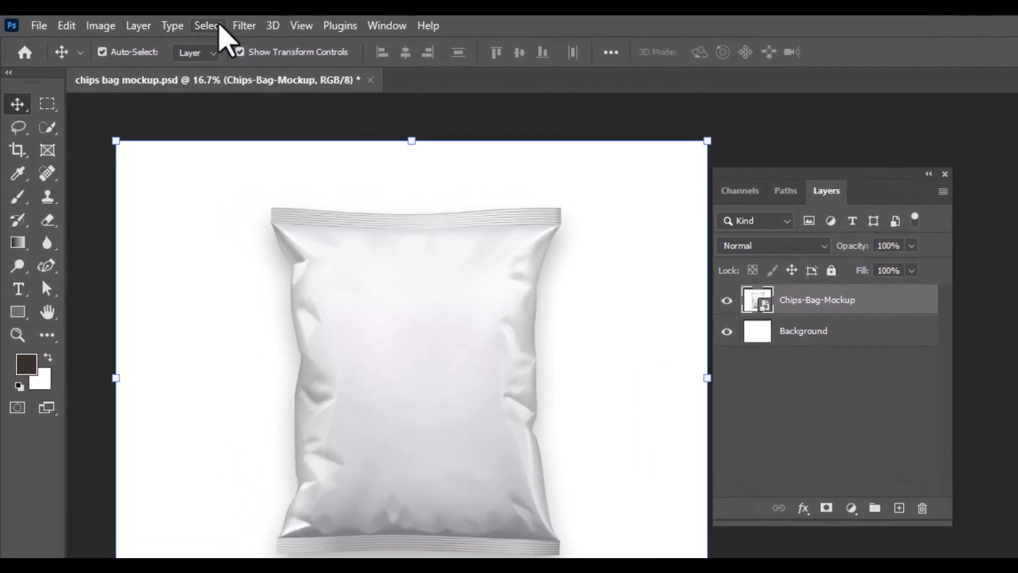
Step: Select the bag as the subject and copy the selection onto three new layers
left_click(219, 27)
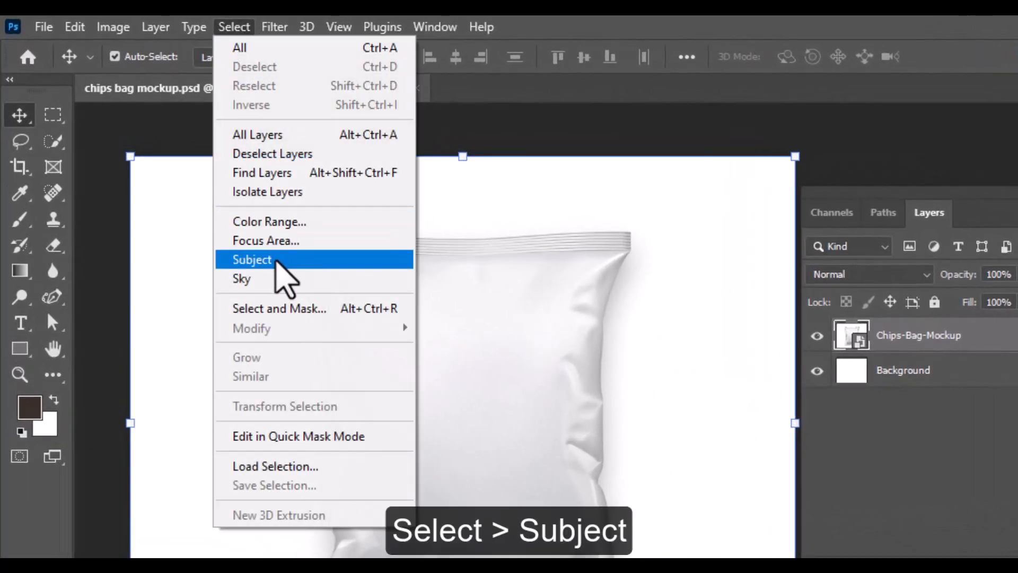
left_click(276, 262)
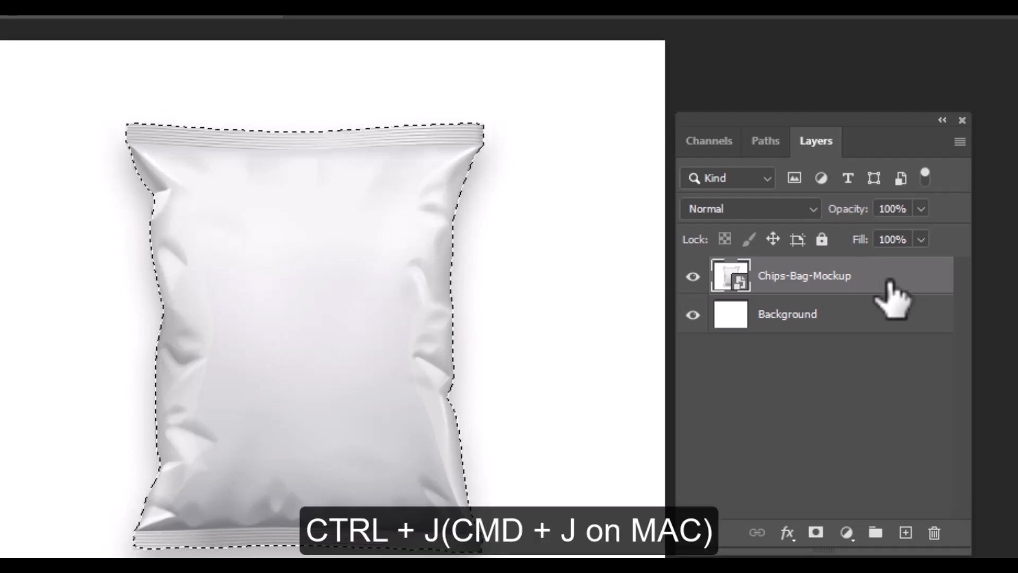
key("ctrl+j")
key("ctrl+j")
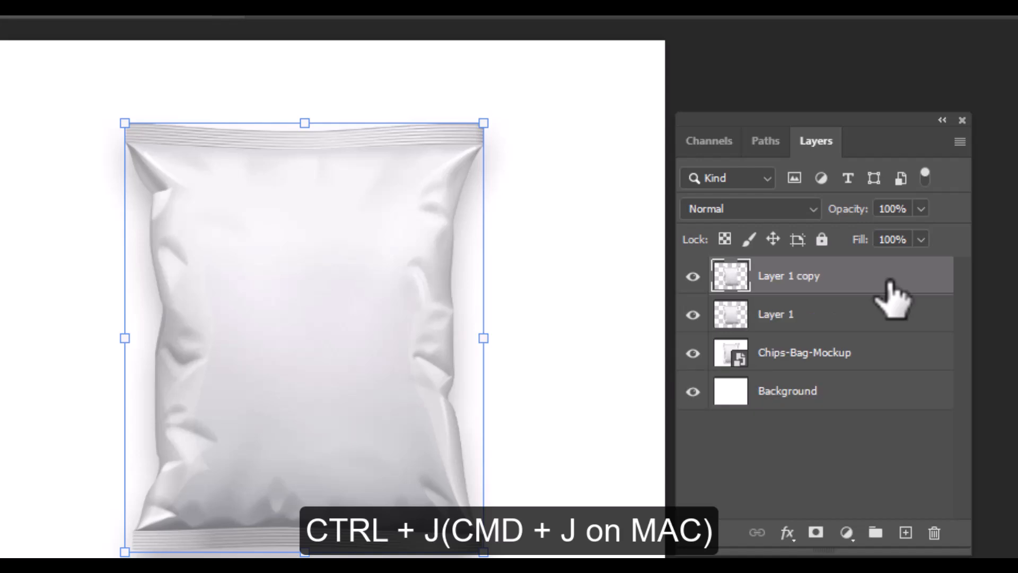
key("ctrl+j")
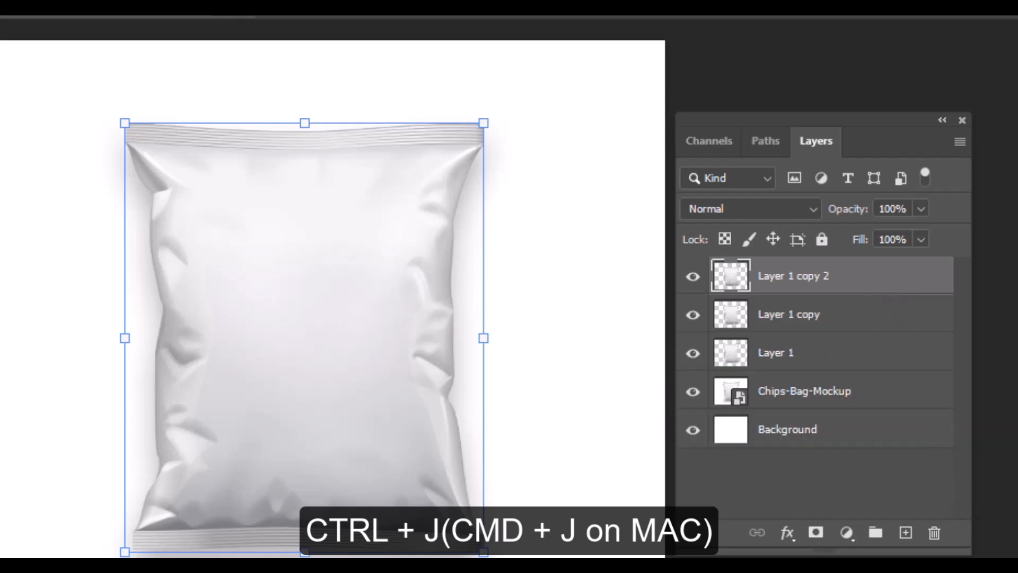
Step: Rename the lowest copied layer to Packet
left_click(781, 361)
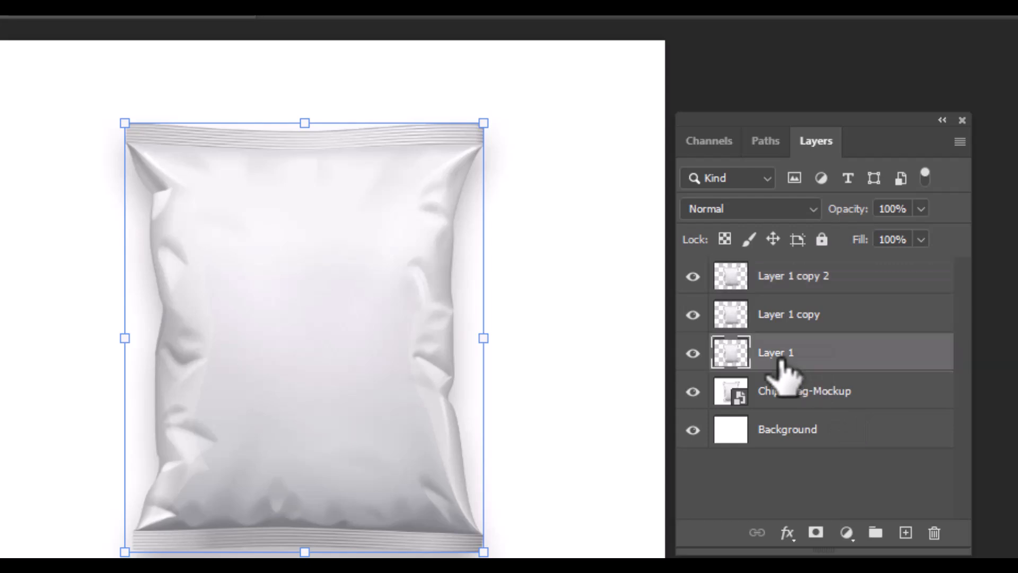
double_click(780, 360)
type("Pack")
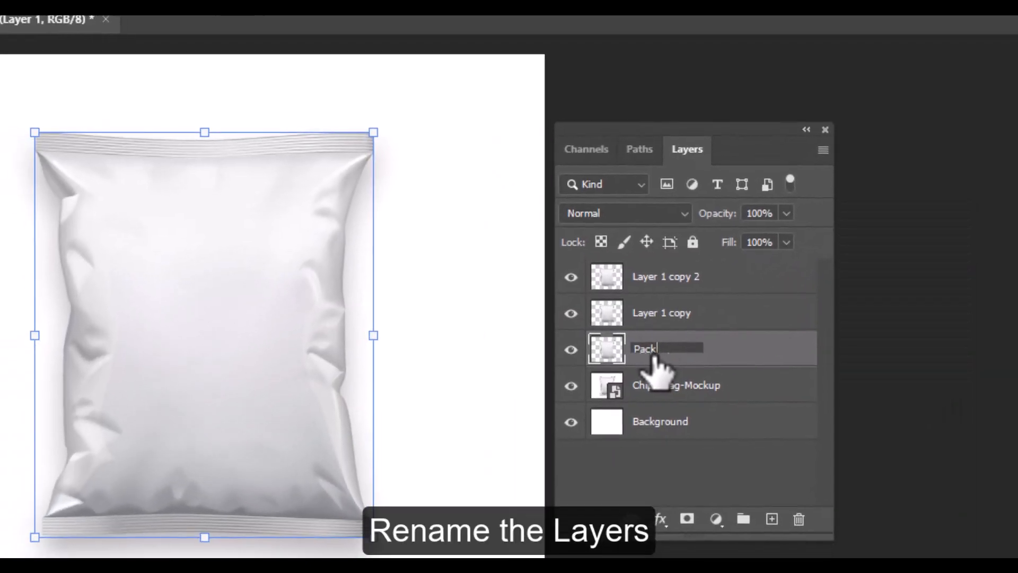
type("et")
key("Return")
Step: Rename the other two copied layers Shadow and Highlights
double_click(655, 314)
type("shadow")
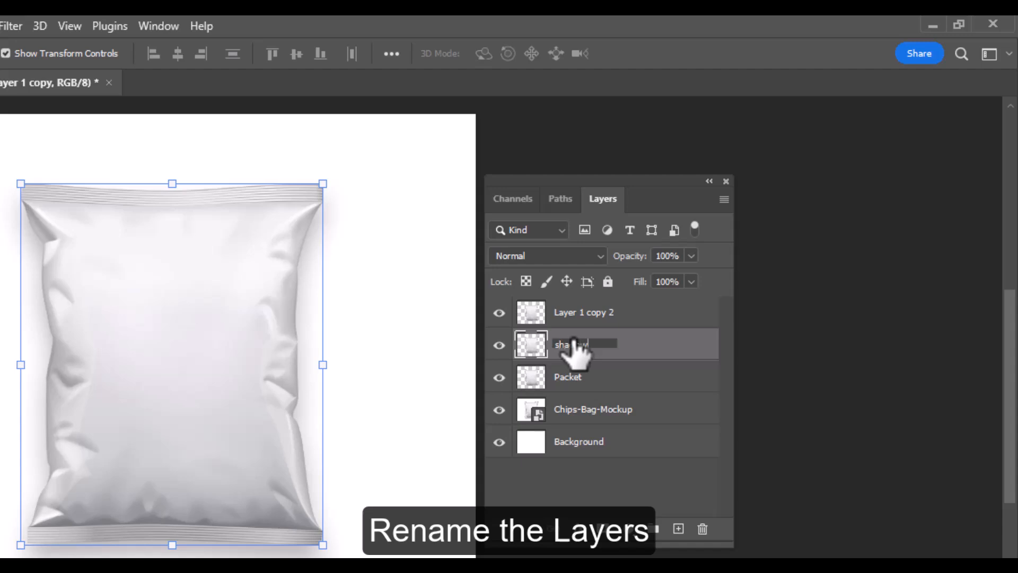
key("Return")
double_click(593, 314)
type("Highlight")
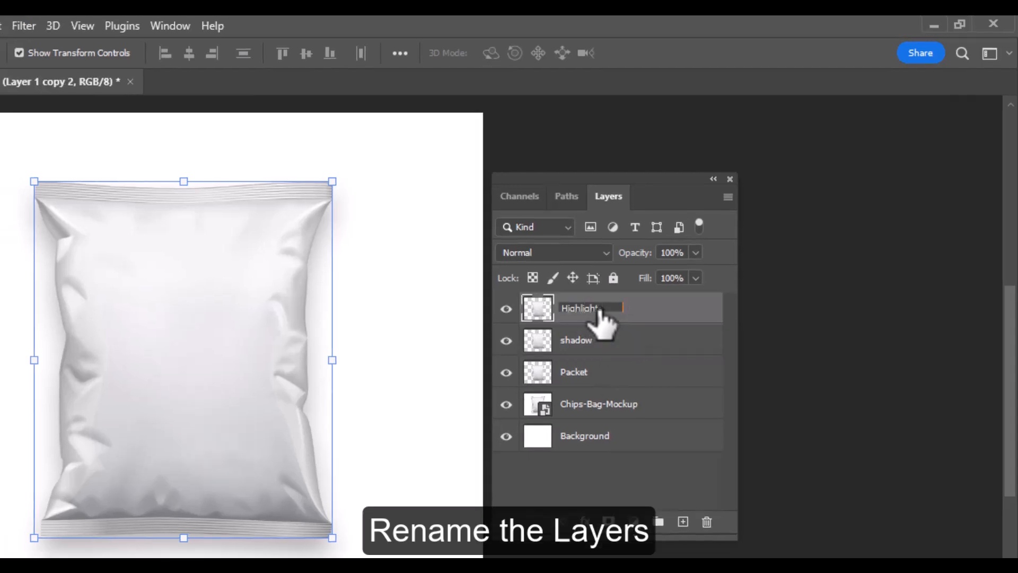
type("s")
key("Return")
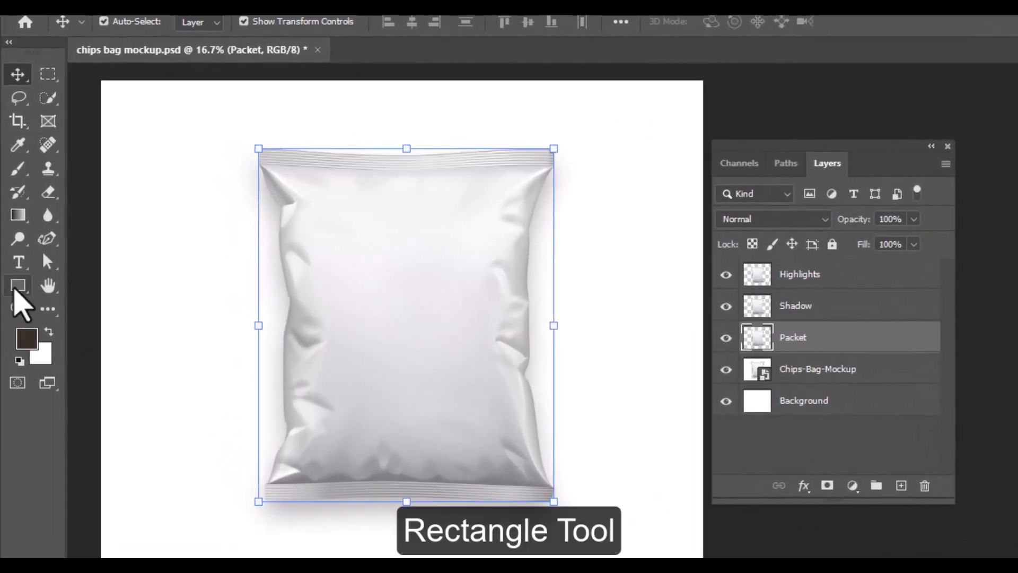
Step: Draw a rectangle about 2004 × 2446 px covering the bag, with an orange fill and no stroke
left_click_drag(16, 291, 85, 285)
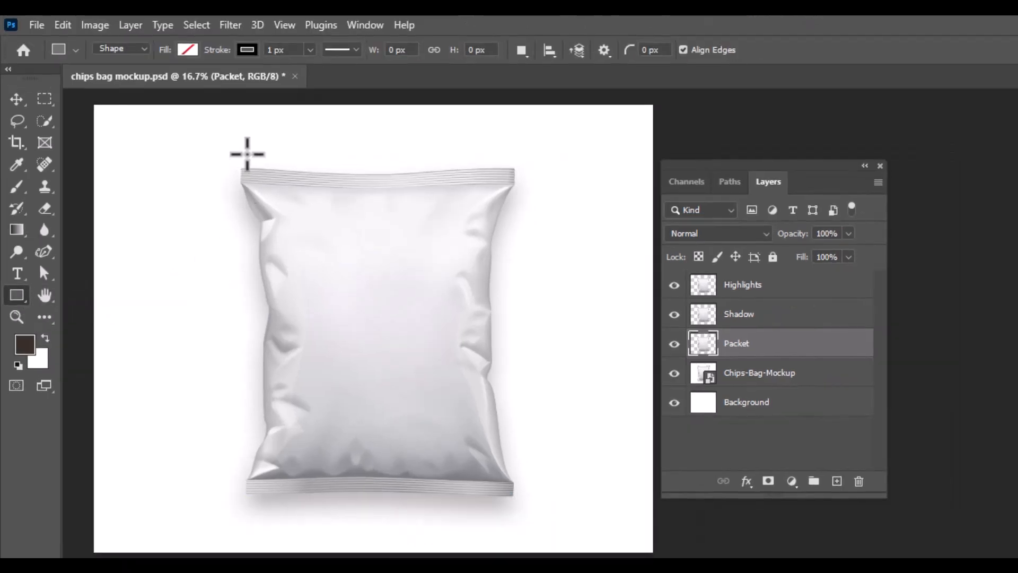
left_click_drag(236, 160, 516, 502)
left_click(844, 412)
left_click(782, 387)
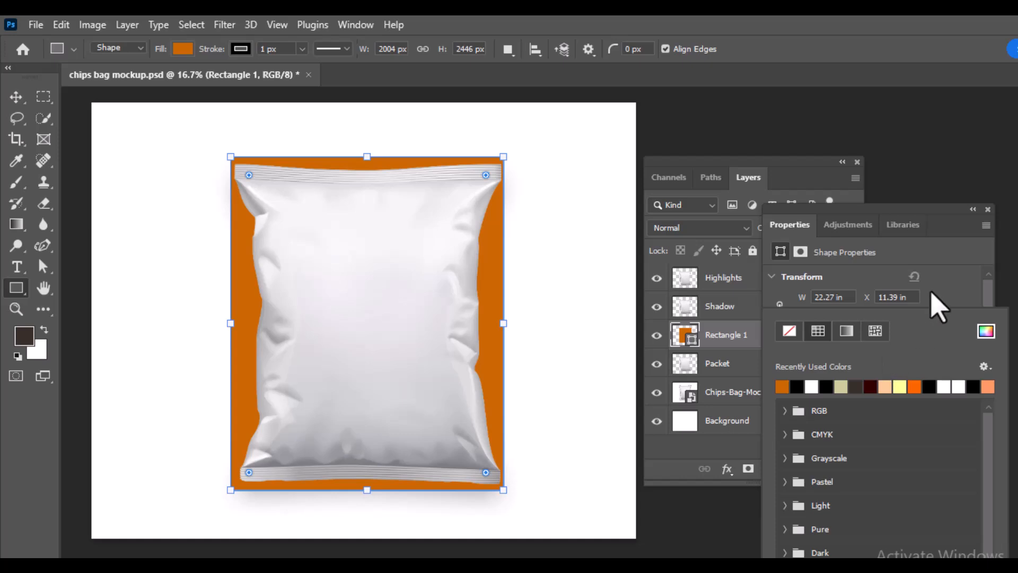
left_click(823, 394)
left_click(789, 331)
left_click(939, 273)
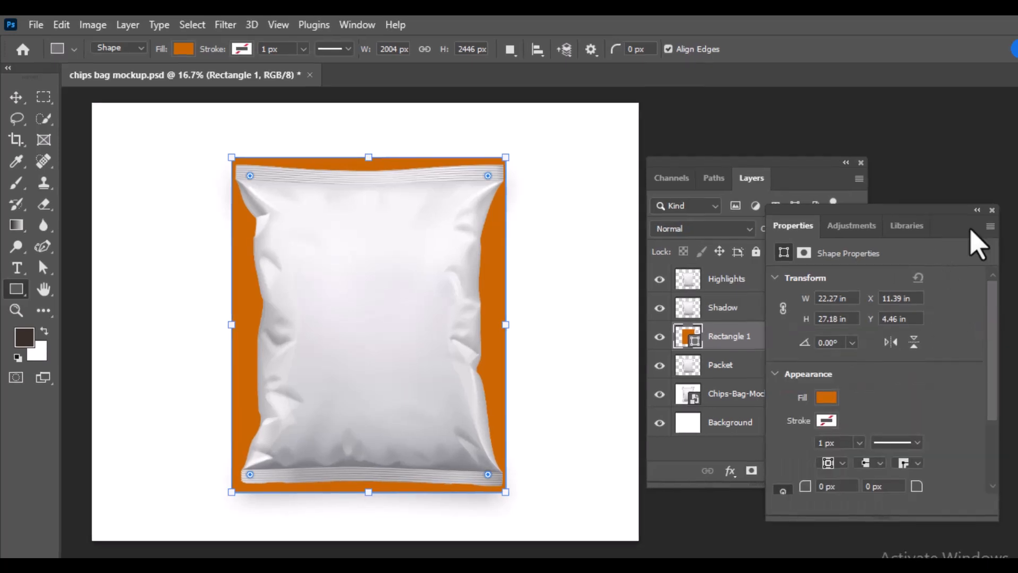
left_click(991, 211)
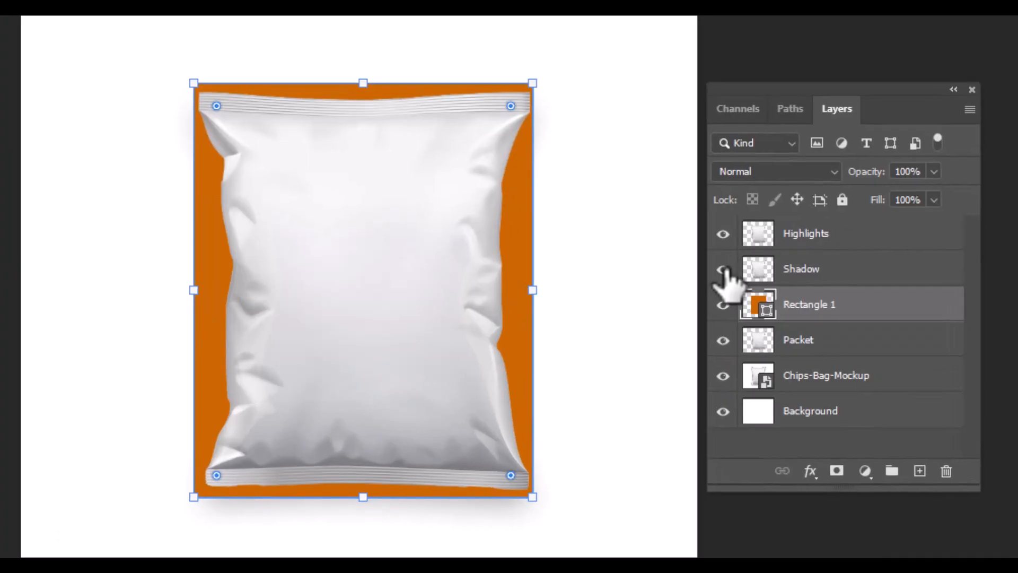
Step: Hide the Shadow and Highlights layers and rename the rectangle layer to Design
left_click(724, 268)
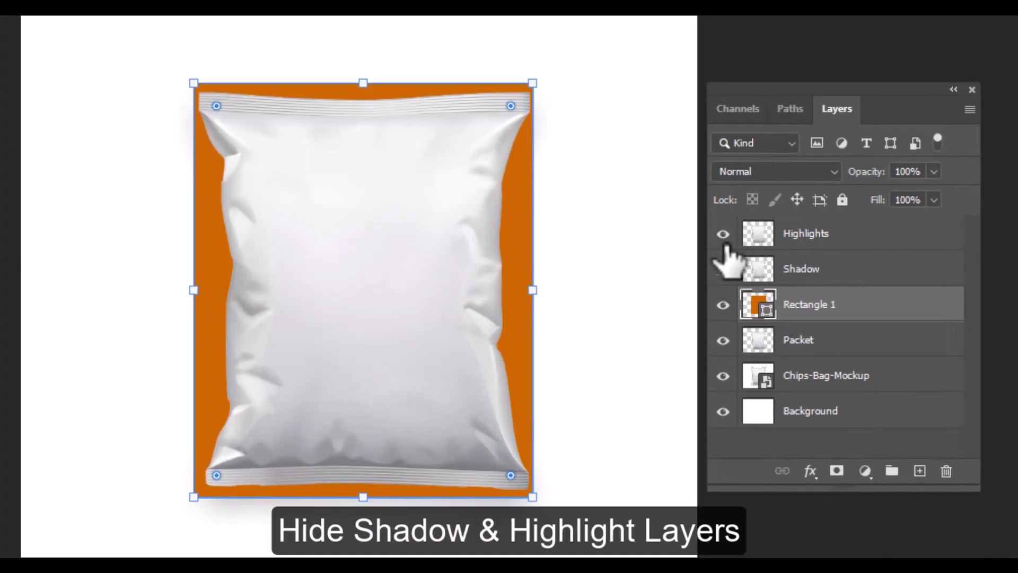
left_click(724, 234)
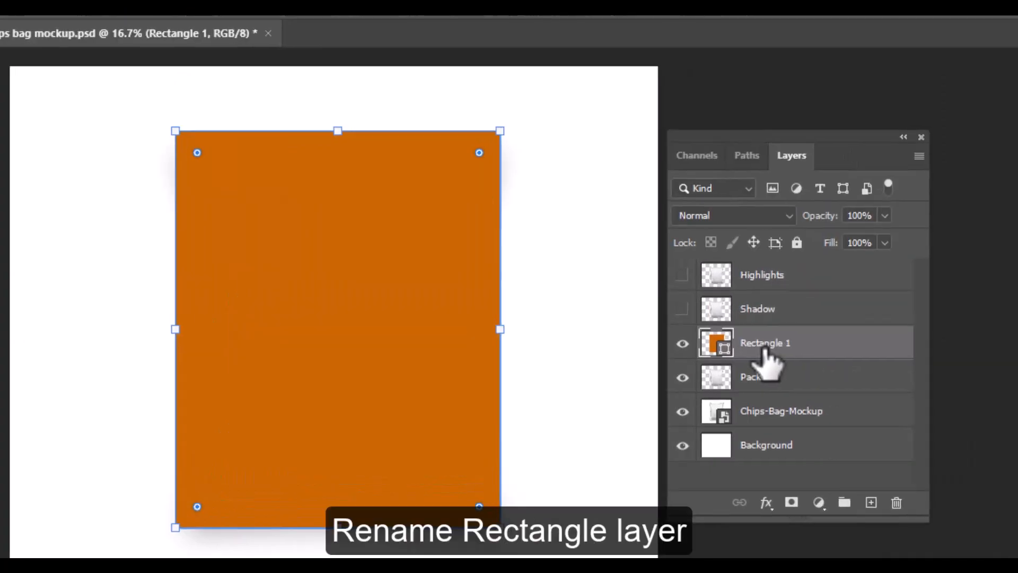
double_click(807, 307)
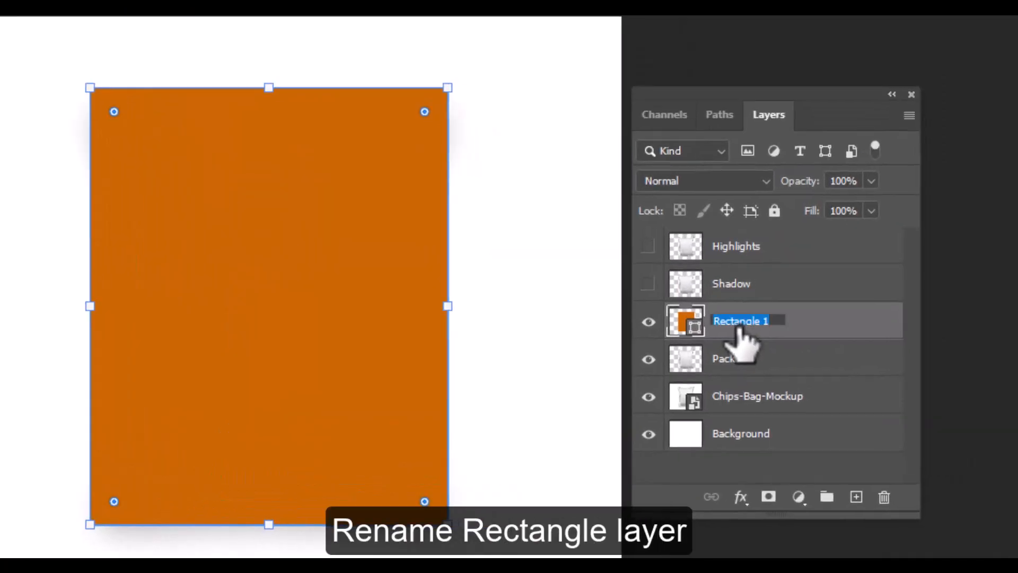
type("Design")
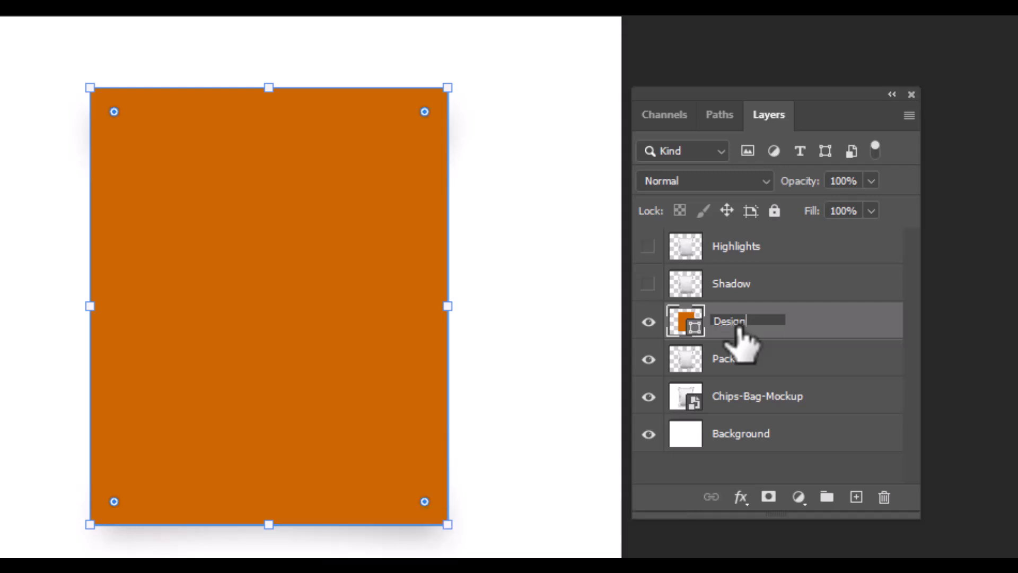
key("Return")
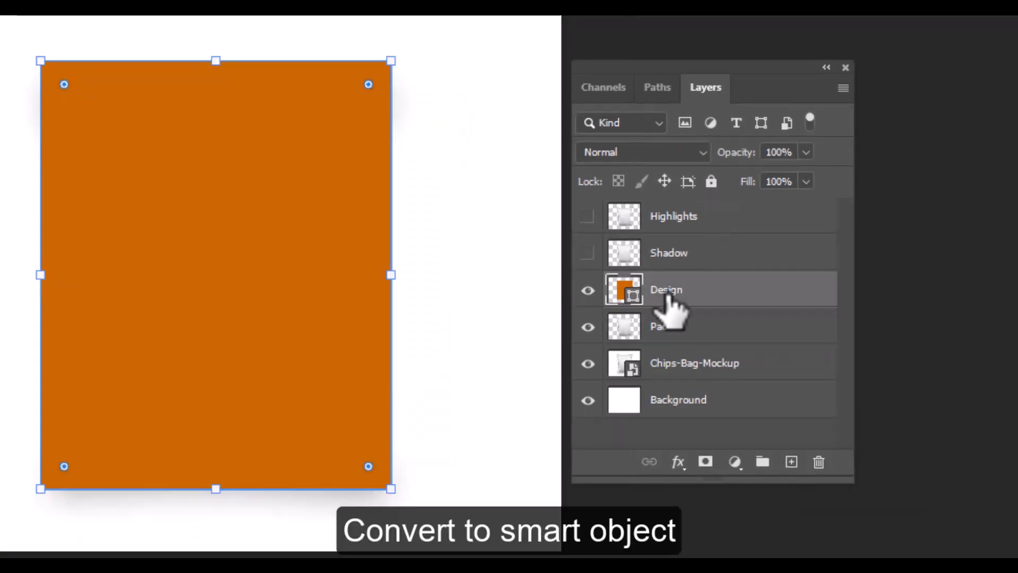
Step: Convert the Design layer to a smart object and clip it to the Packet layer
right_click(672, 309)
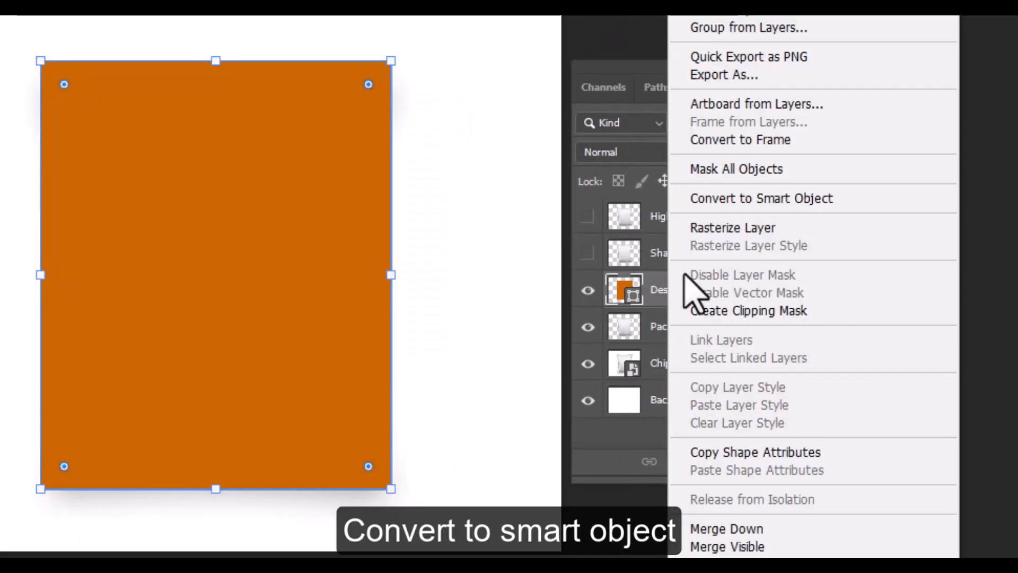
left_click(699, 200)
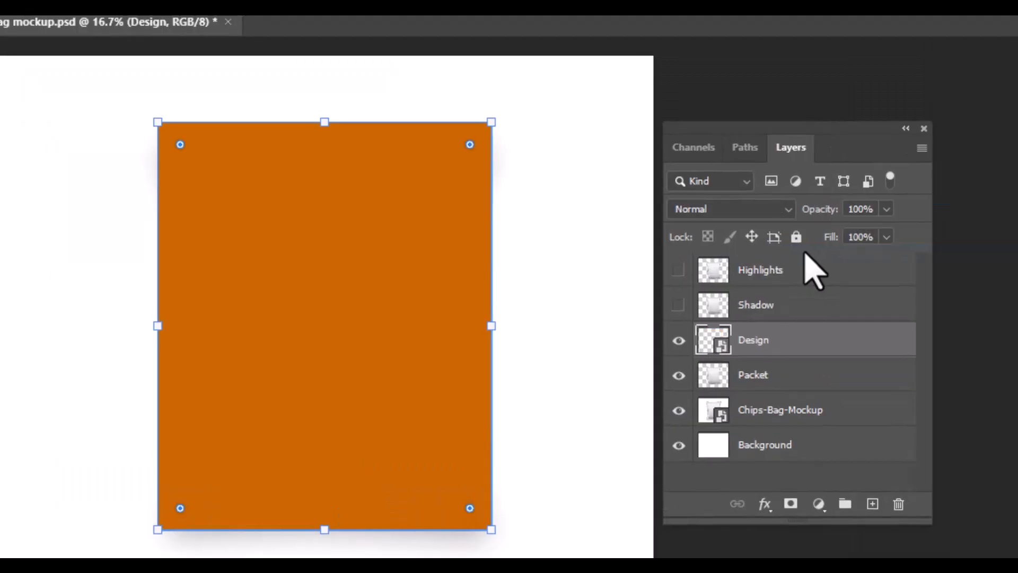
right_click(763, 345)
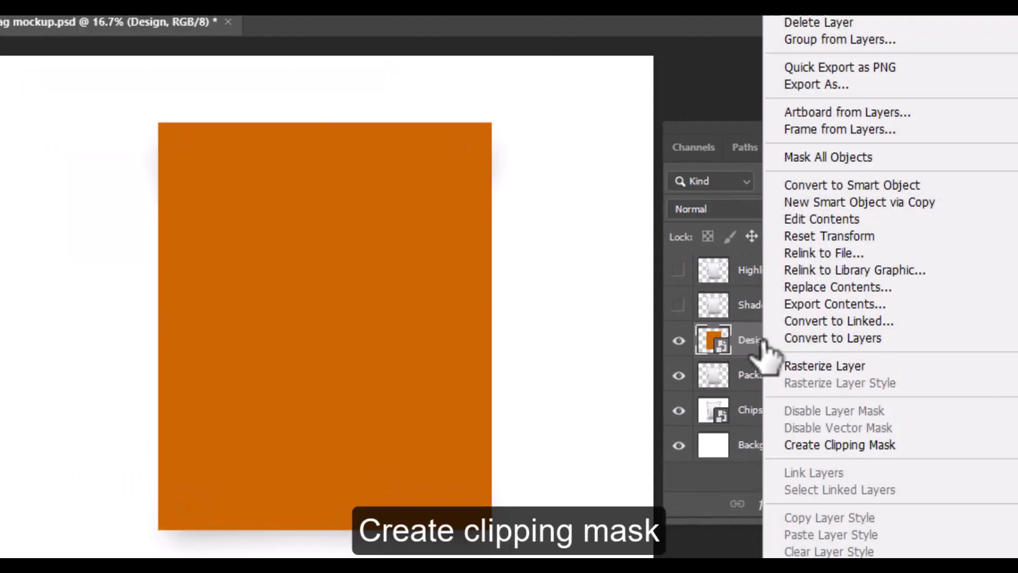
left_click(827, 444)
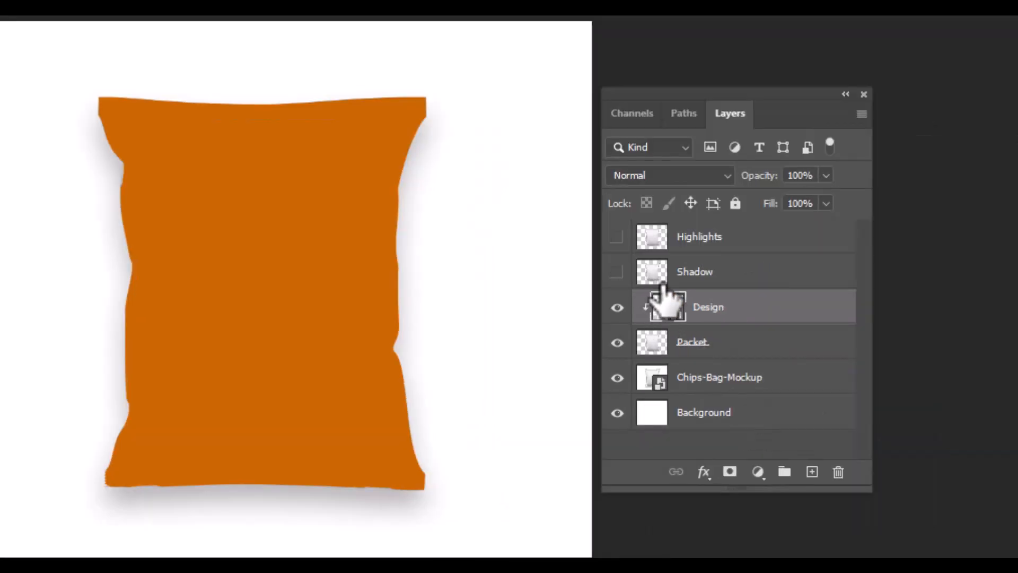
Step: Open the Design smart object and place the chips8 image inside it
double_click(669, 308)
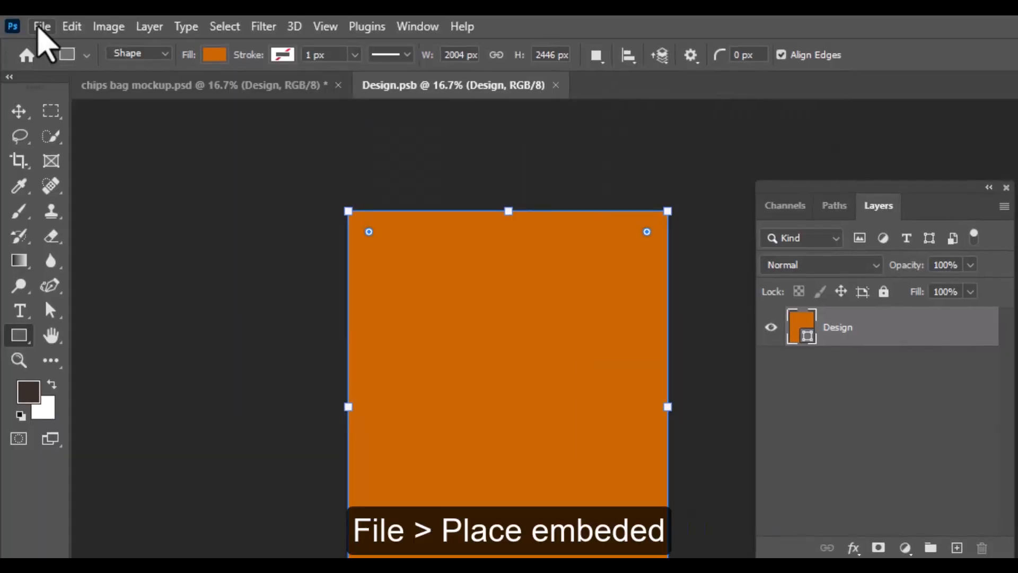
left_click(38, 30)
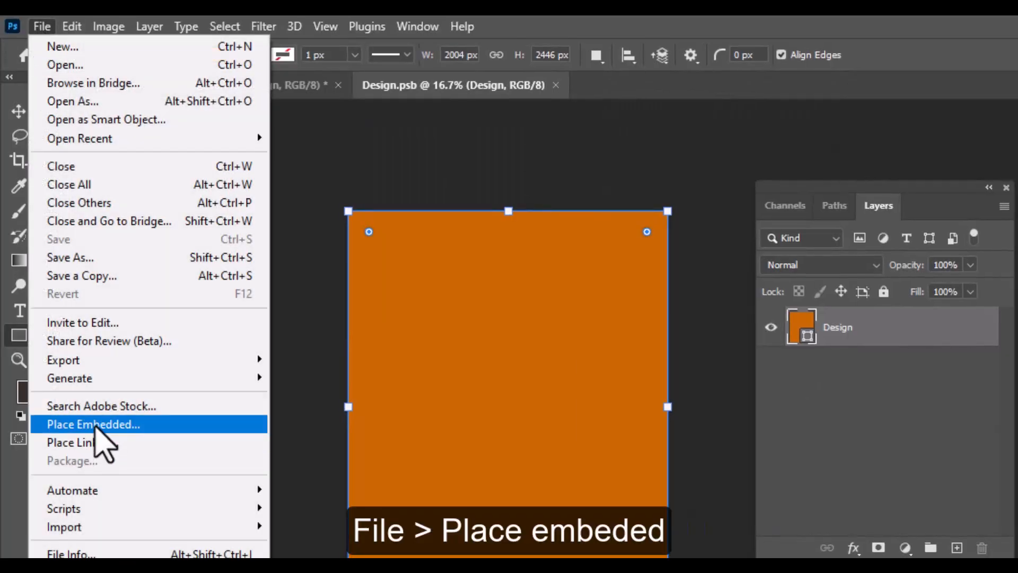
left_click(95, 424)
left_click(201, 246)
double_click(202, 247)
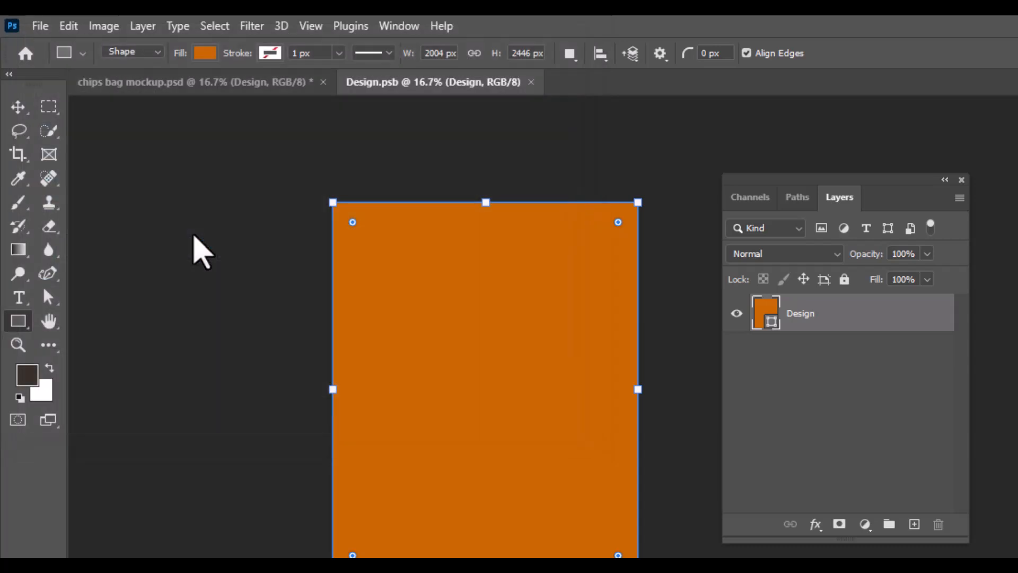
Step: Scale the placed chips8 artwork to about 53% so it covers the orange rectangle, and commit it
left_click_drag(639, 234, 681, 192)
left_click_drag(333, 540, 266, 566)
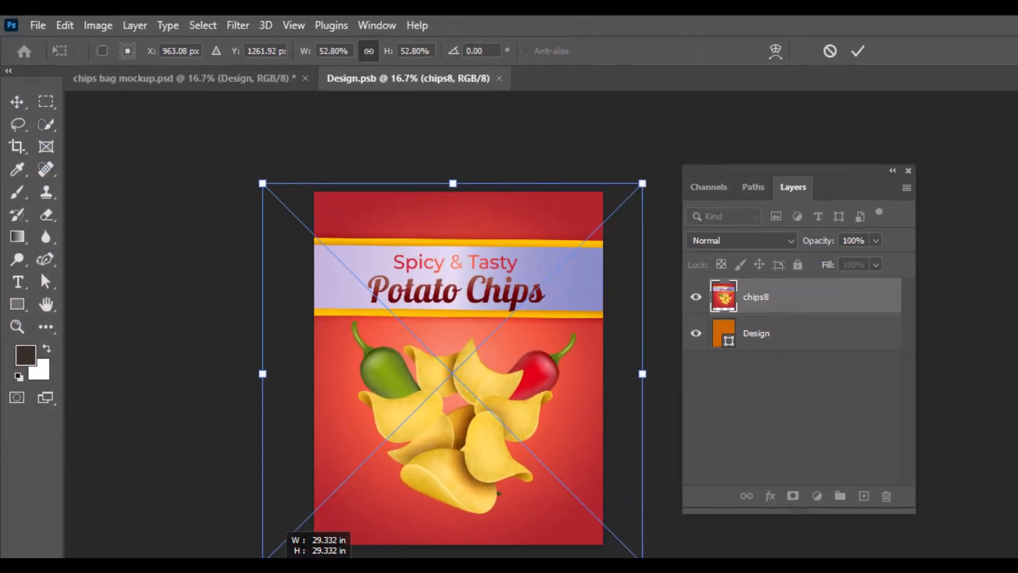
left_click_drag(576, 296, 574, 293)
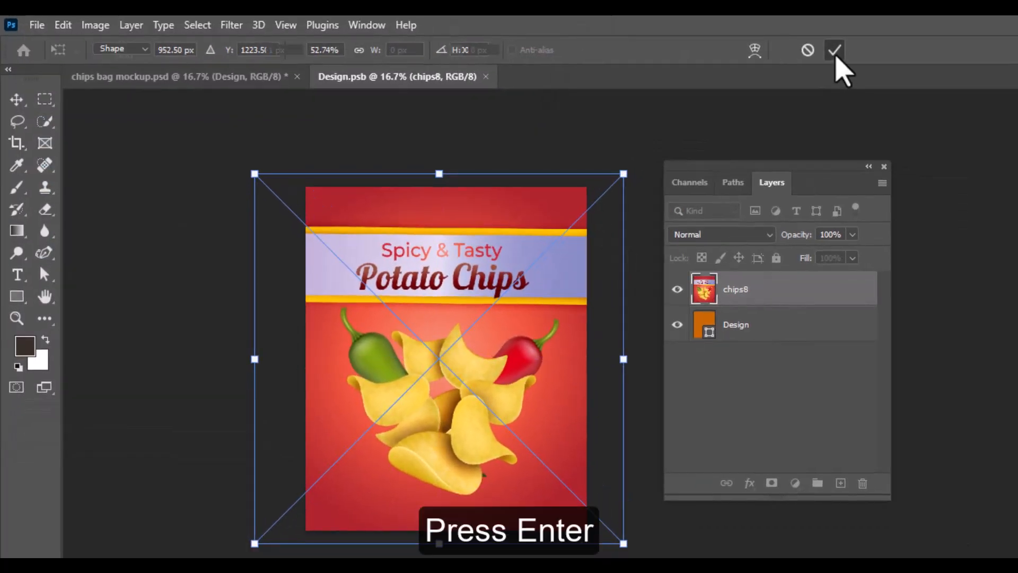
key("Return")
Step: Save and close the Design smart object document
left_click(36, 25)
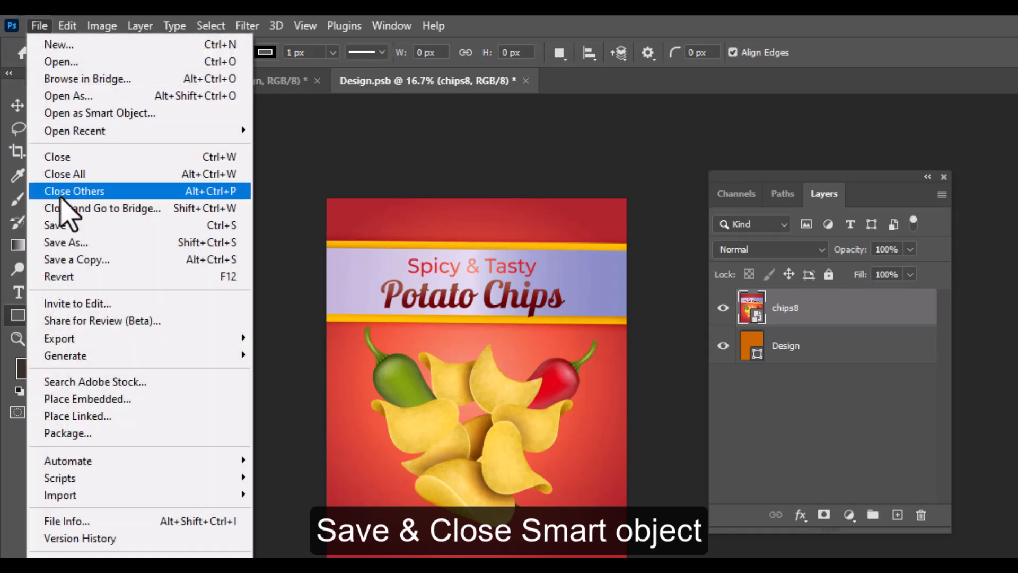
left_click(60, 226)
left_click(39, 25)
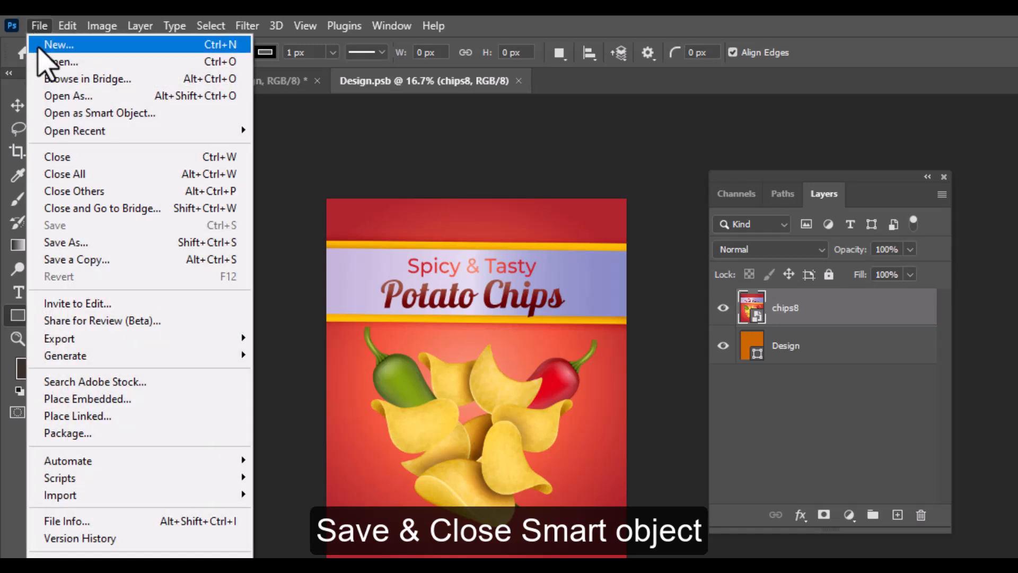
left_click(105, 159)
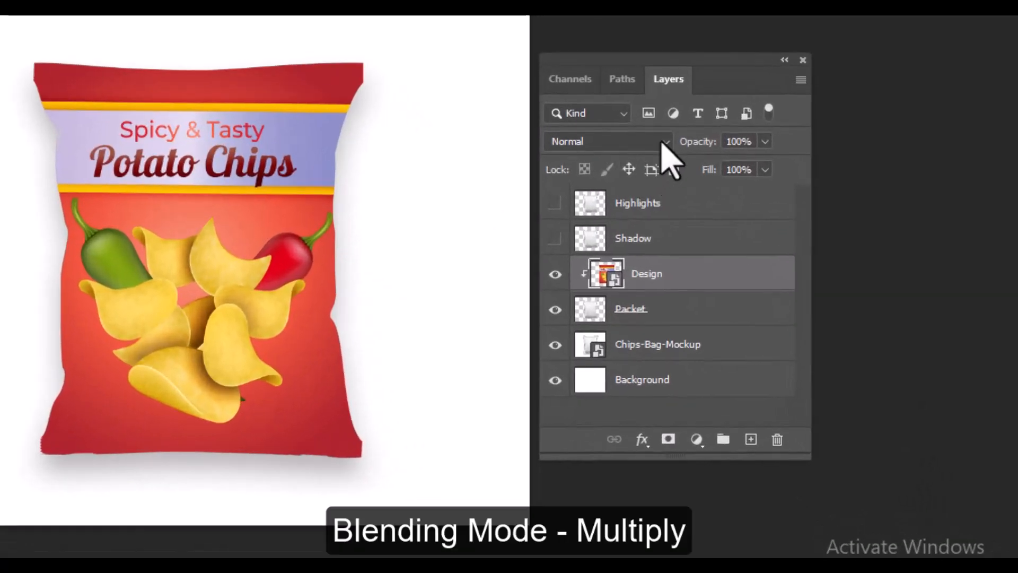
Step: Set the Design layer's blending mode to Multiply and split the underlying-layer Blend If white slider to 247/255
left_click(819, 250)
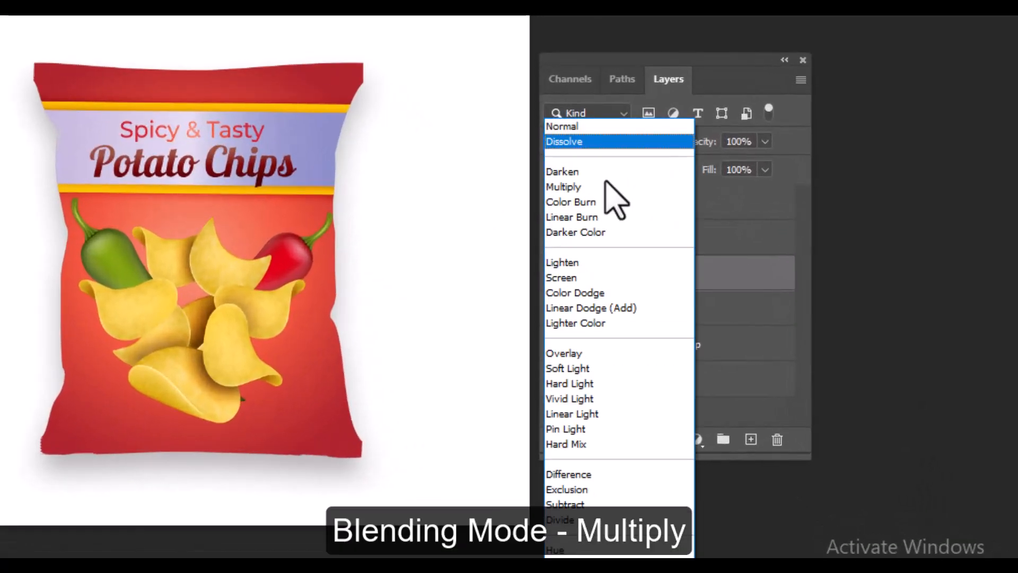
left_click(577, 188)
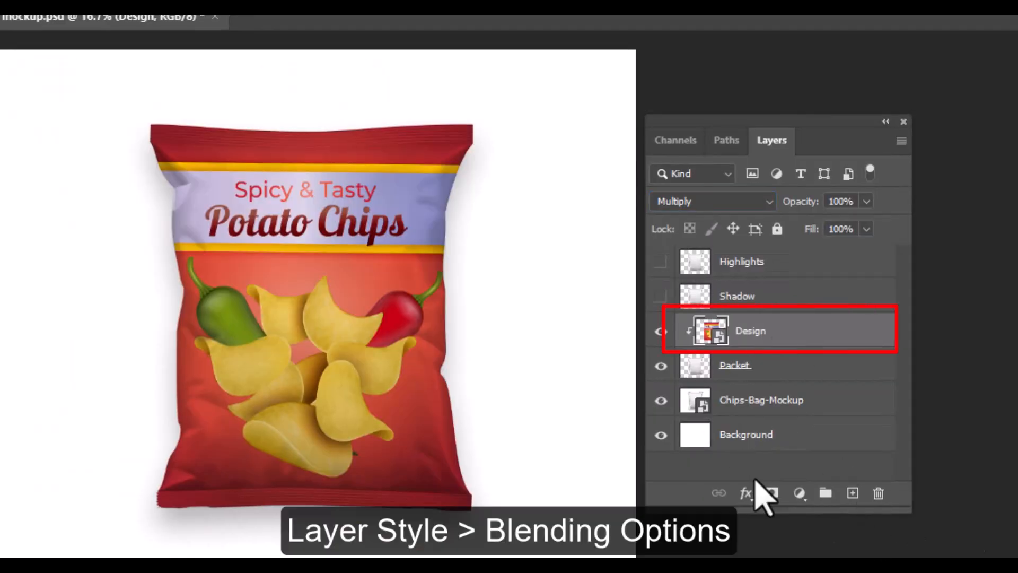
left_click(746, 494)
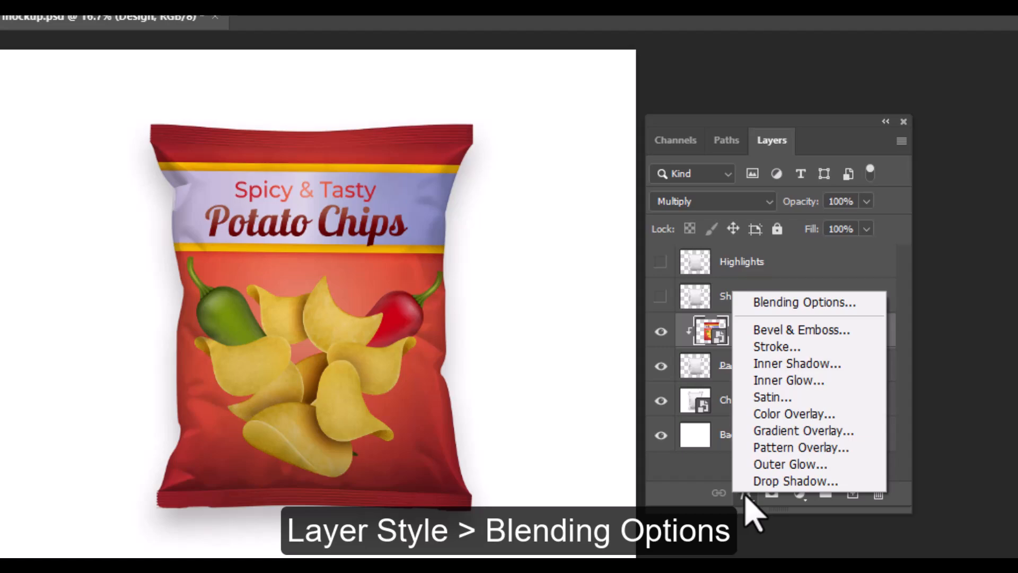
left_click(809, 309)
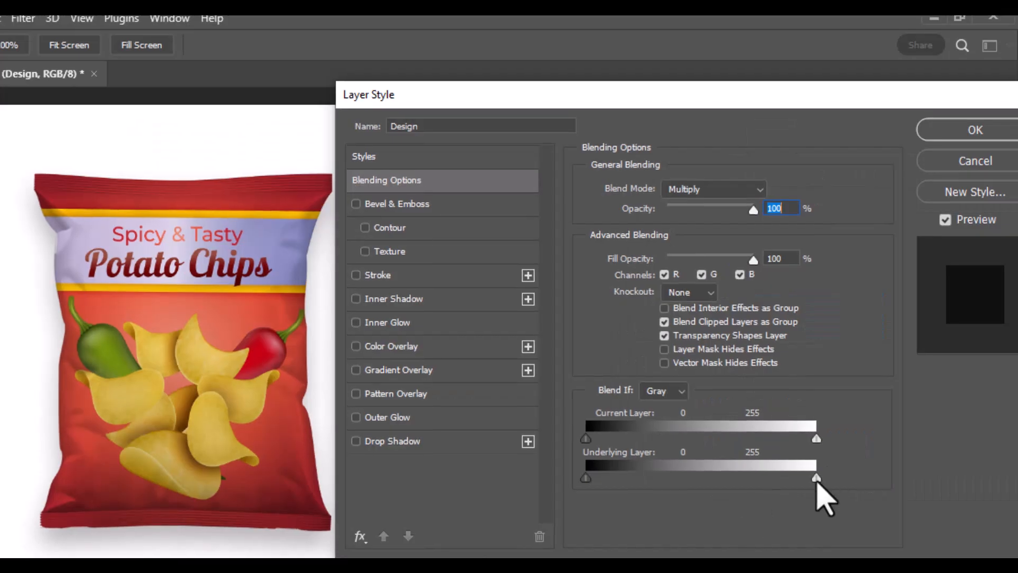
mouse_move(816, 479)
left_mouse_down()
mouse_move(796, 480)
mouse_move(807, 481)
left_mouse_up()
key("alt")
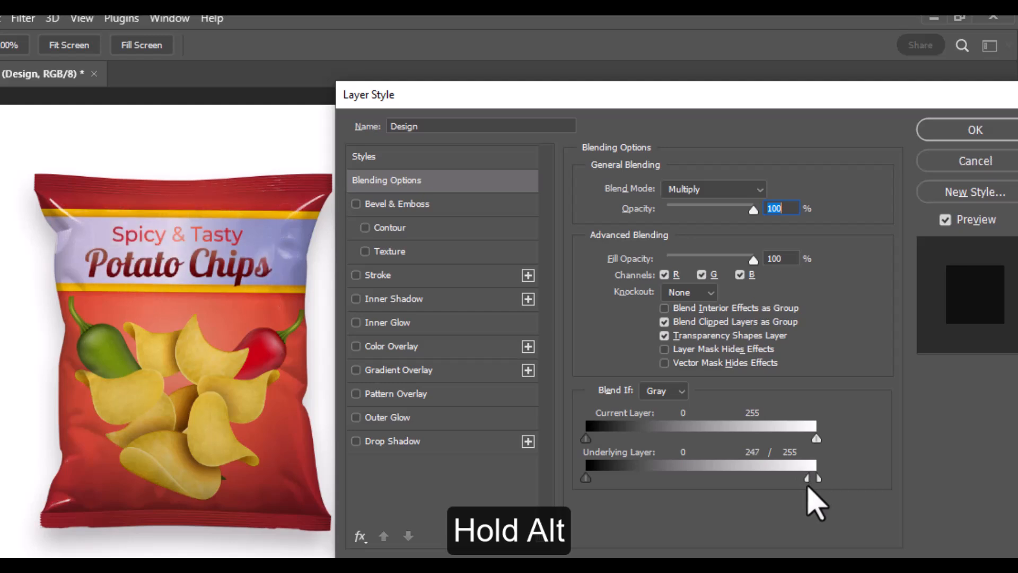
left_click(952, 137)
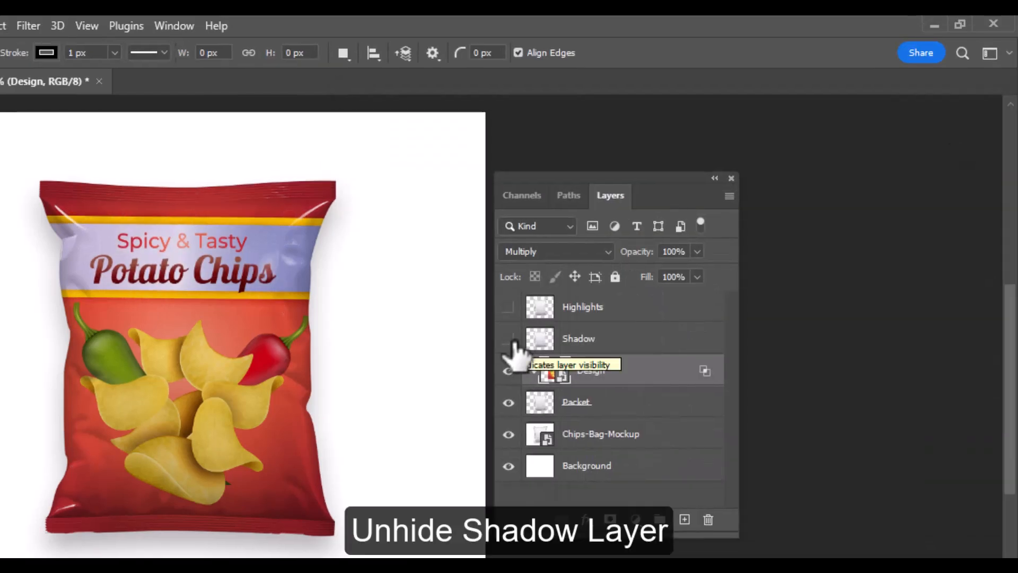
Step: Show the Shadow layer and set its blending mode to Linear Burn
left_click(508, 339)
left_click(528, 340)
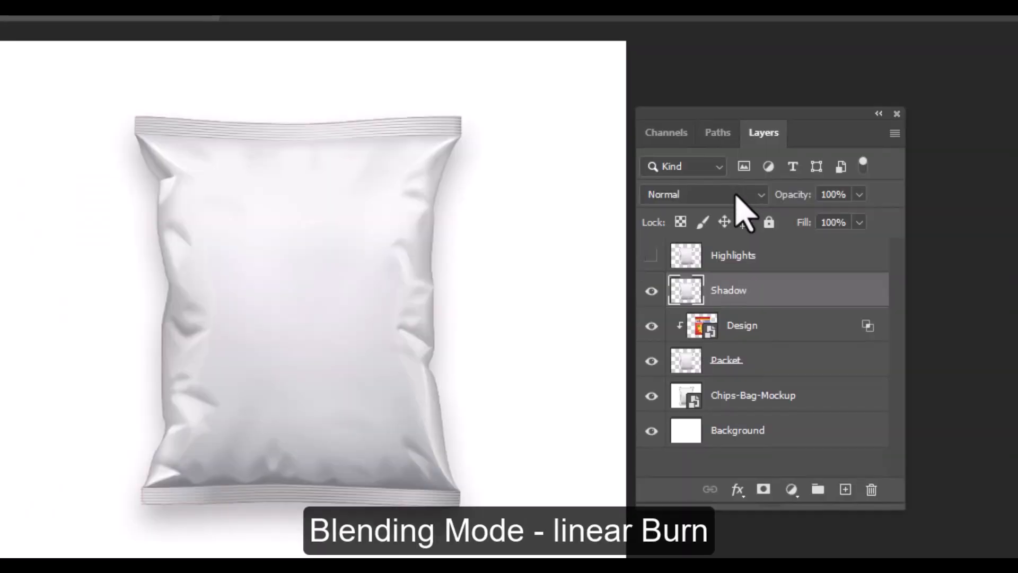
left_click(735, 195)
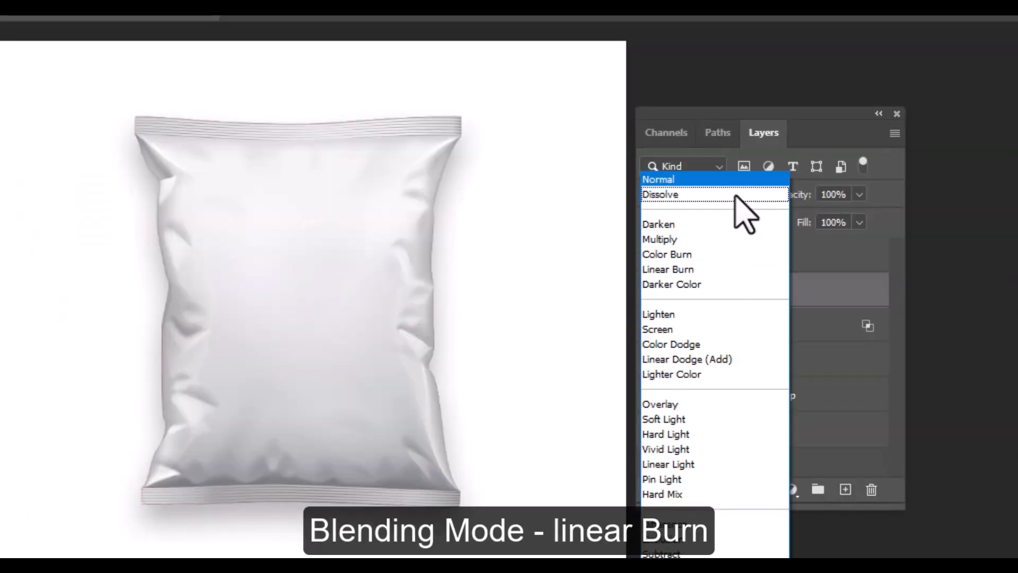
left_click(692, 270)
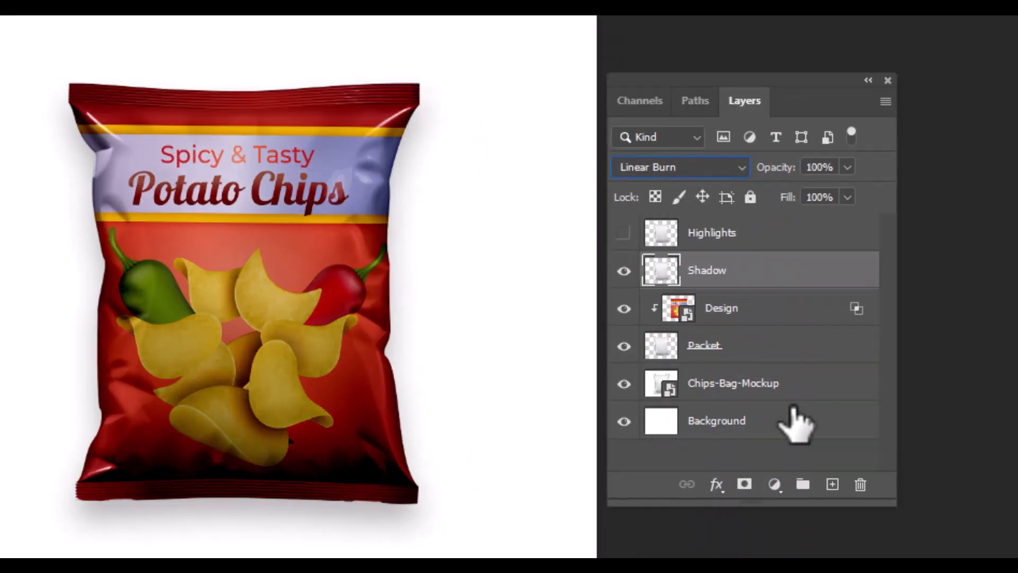
Step: Add a Levels adjustment clipped to the Shadow layer and set its midtone input to 2.25
left_click(775, 484)
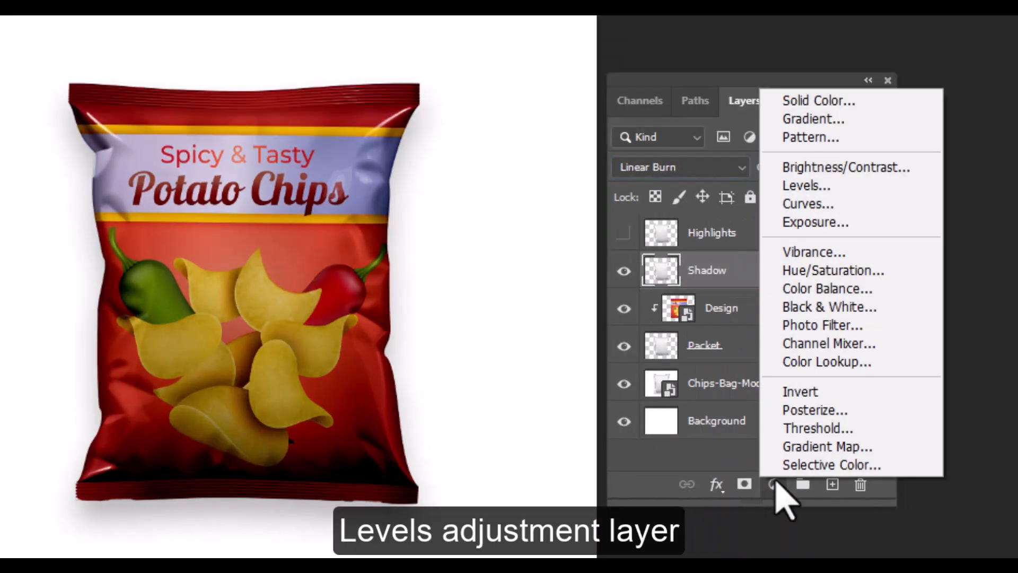
left_click(825, 188)
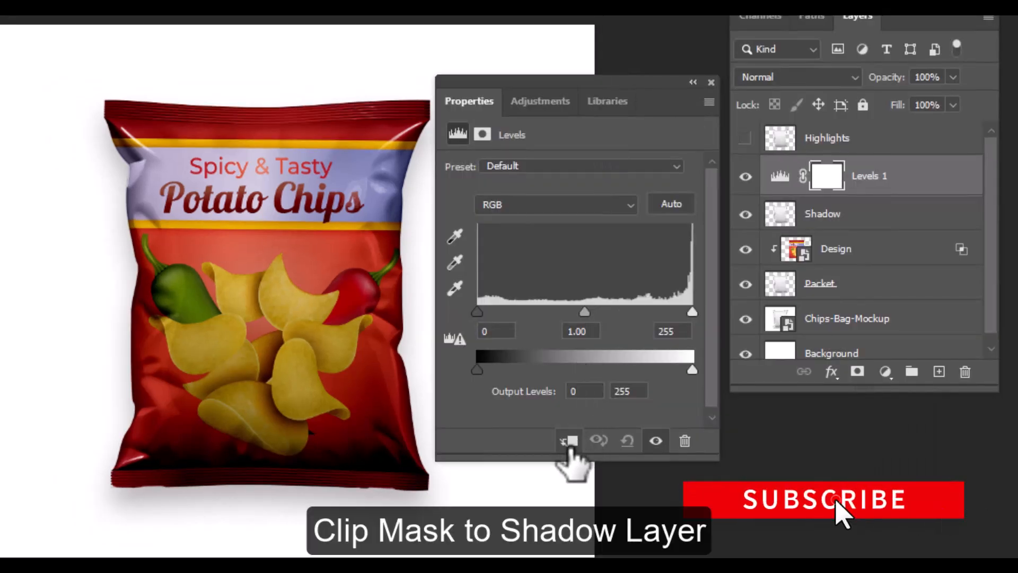
left_click(569, 442)
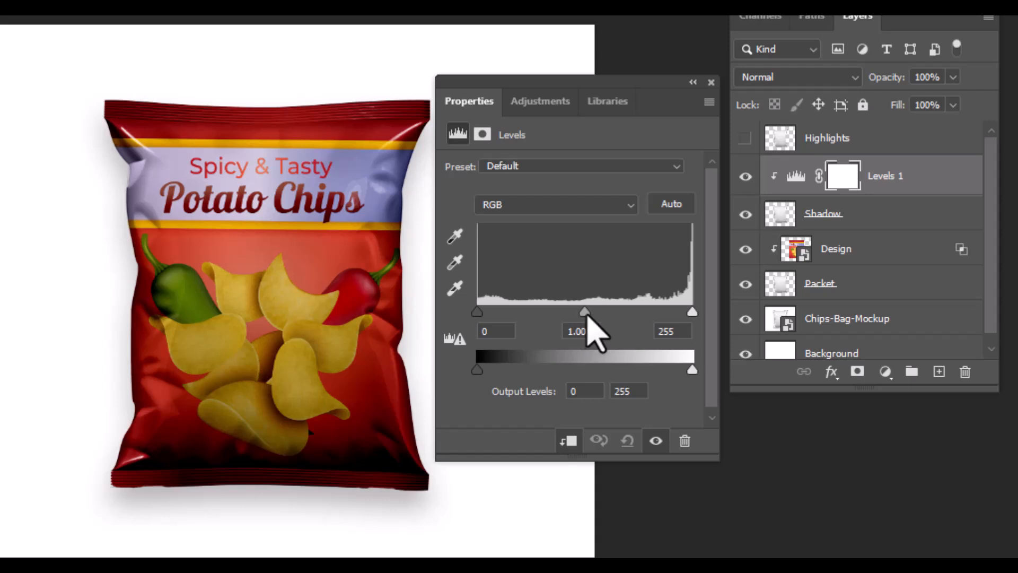
left_click_drag(586, 315, 522, 327)
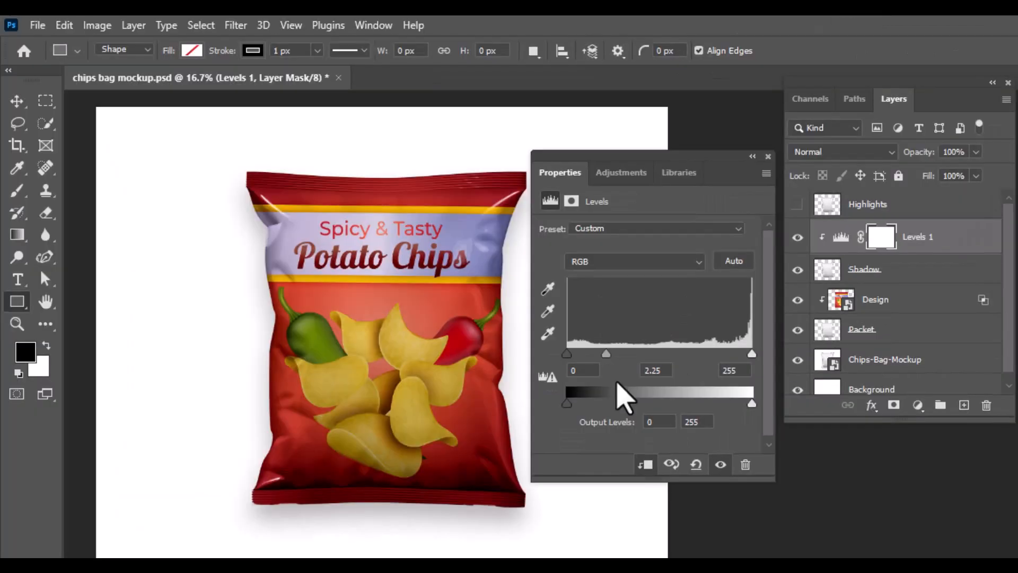
left_click(712, 82)
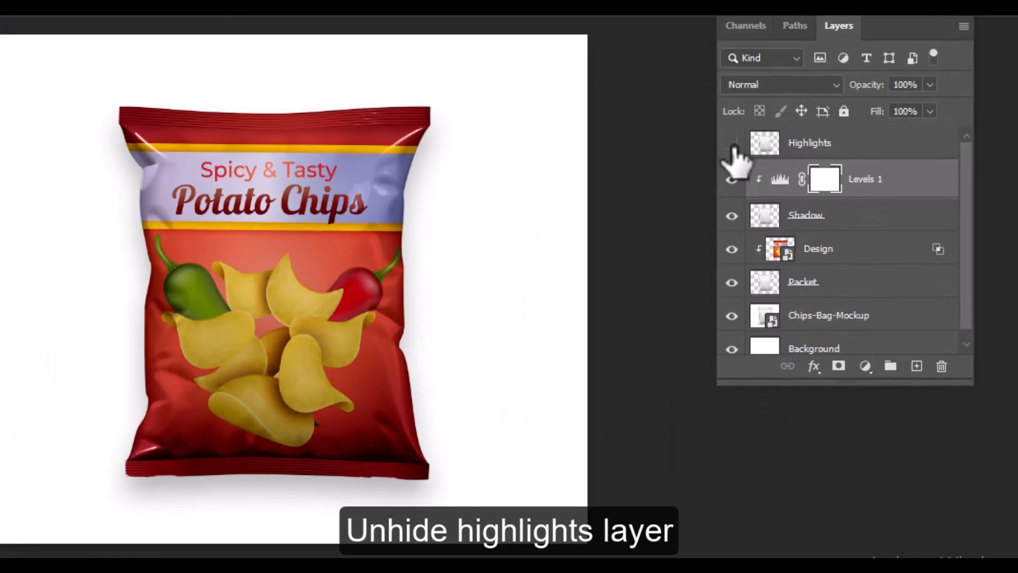
Step: Show the Highlights layer and set its blending mode to Linear Dodge (Add)
left_click(732, 144)
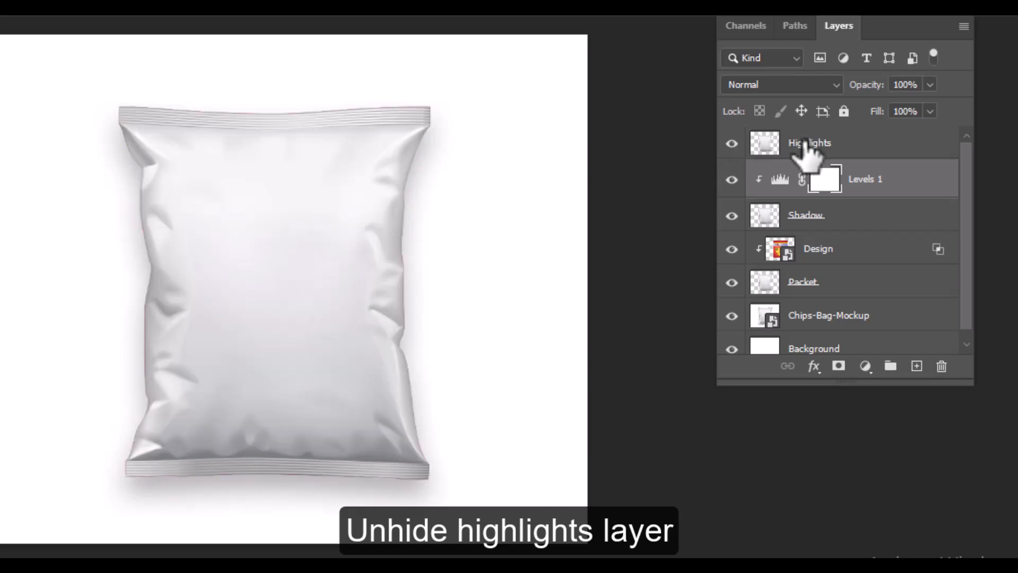
left_click(805, 142)
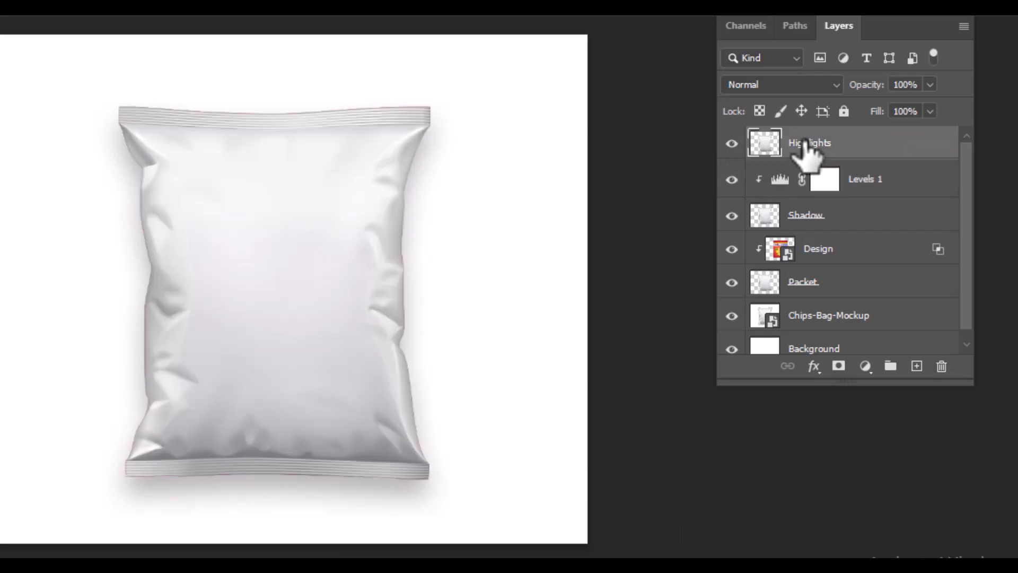
left_click(802, 85)
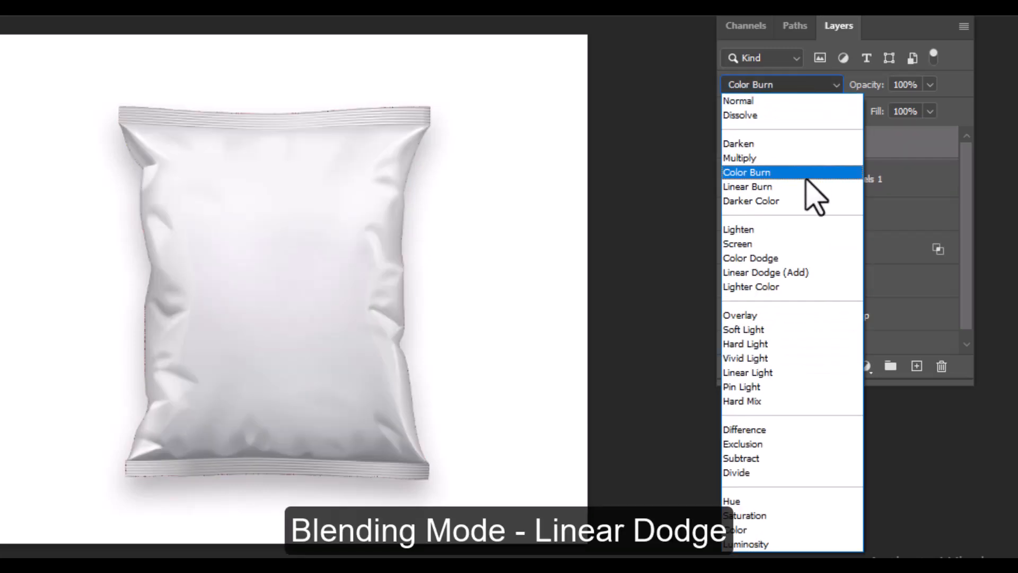
left_click(805, 272)
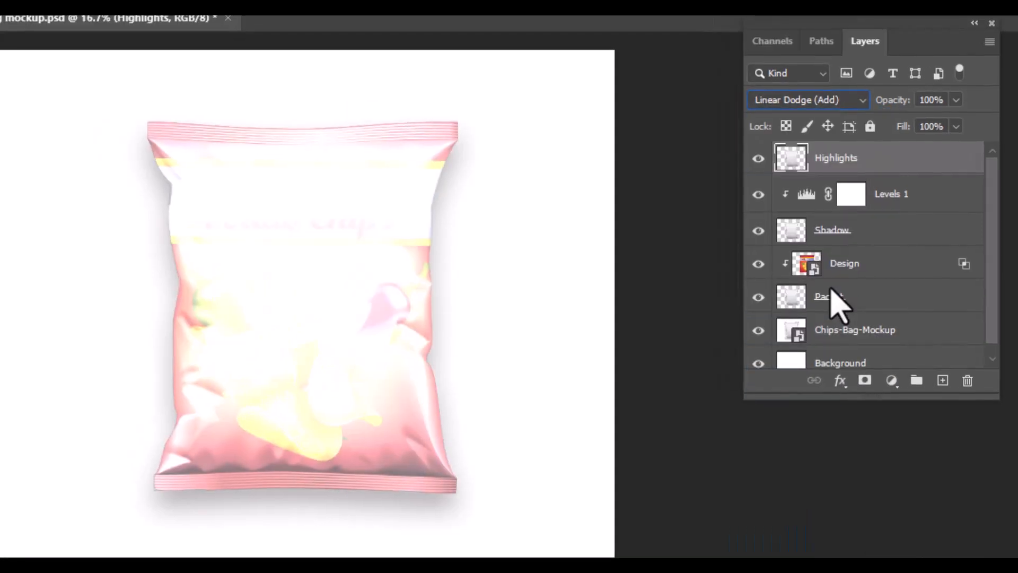
Step: Add a Levels adjustment clipped to the Highlights layer with input black at about 187 and output white at about 52
left_click(892, 381)
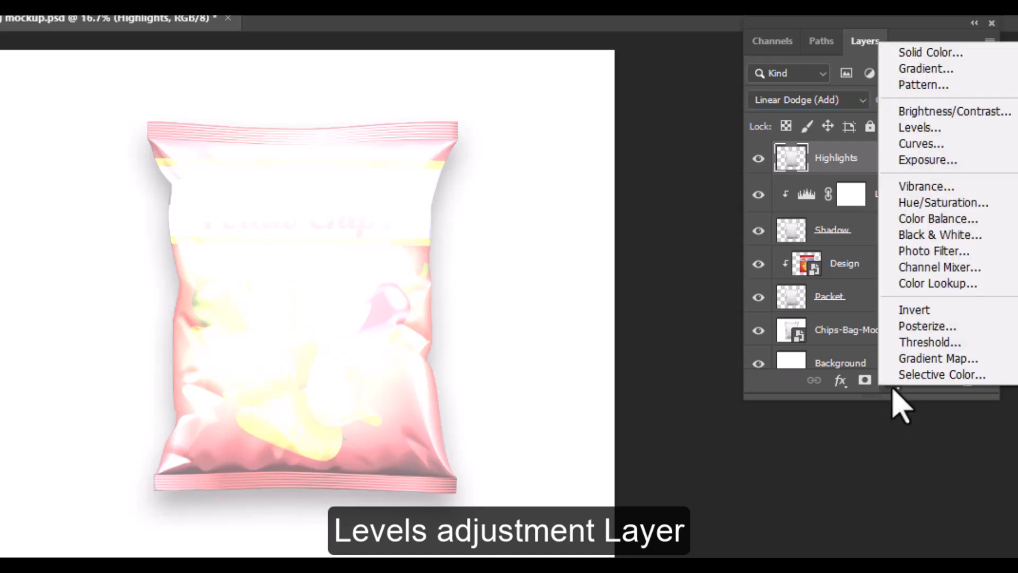
left_click(925, 128)
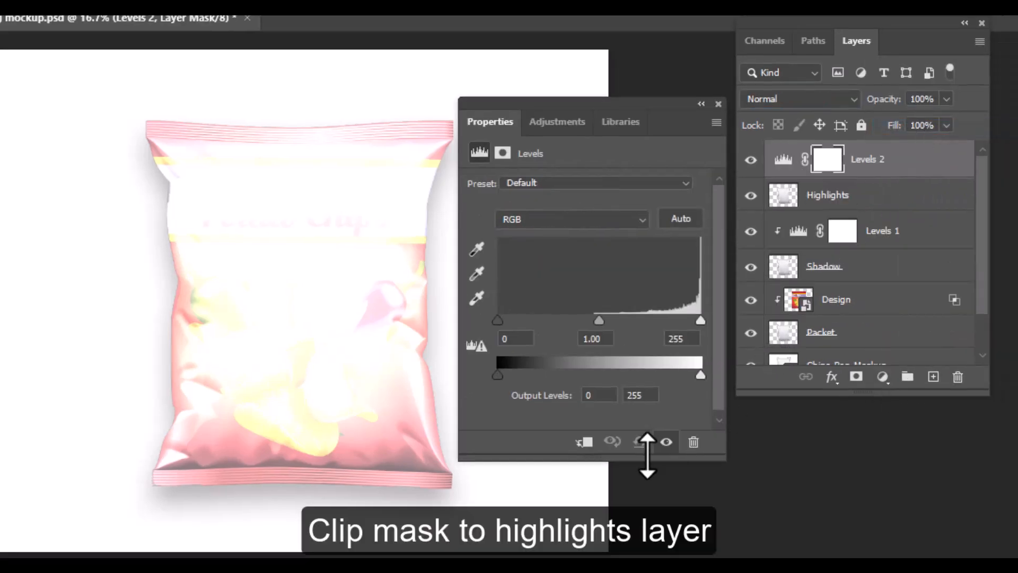
left_click(584, 443)
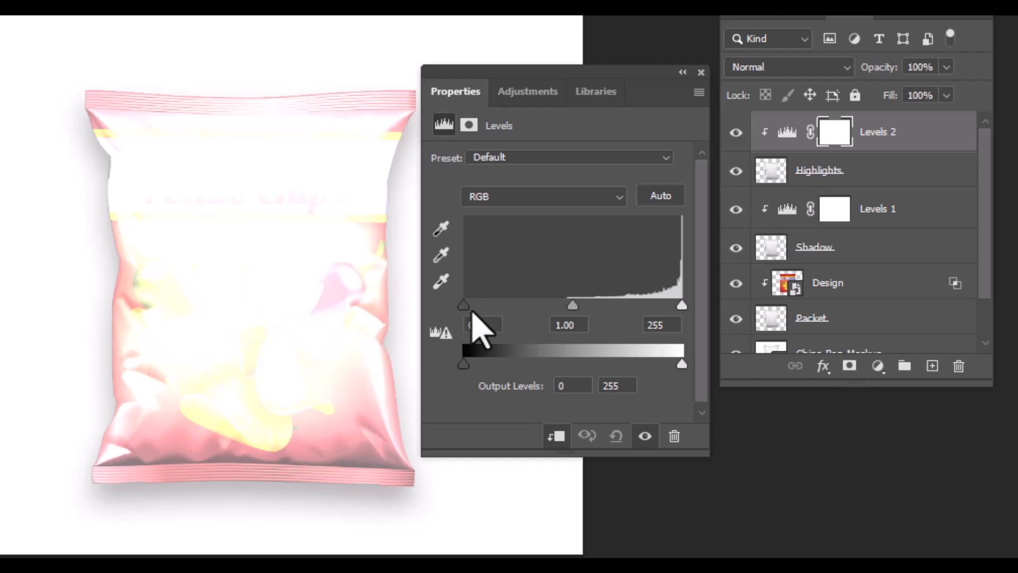
left_click_drag(465, 312, 626, 306)
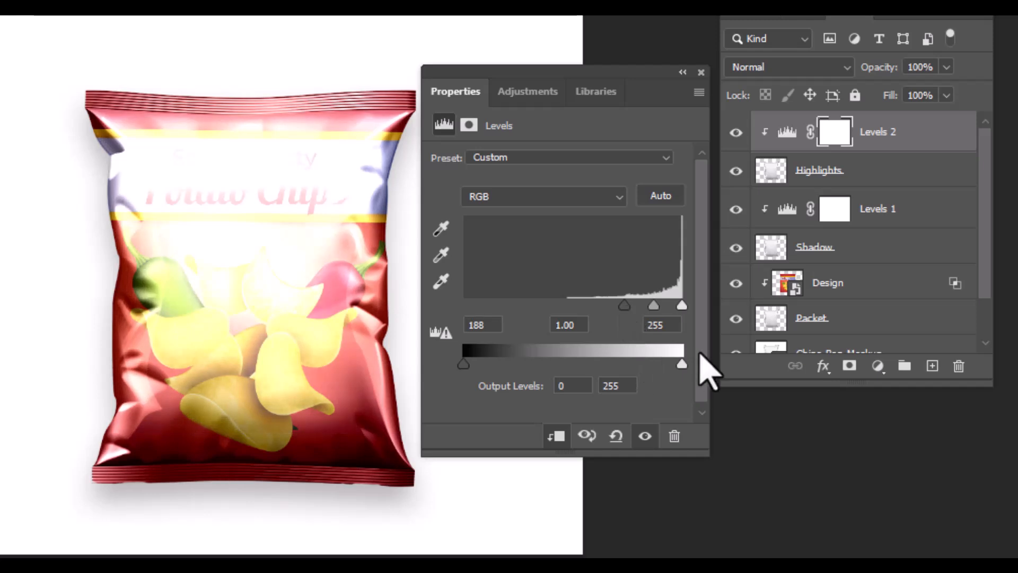
left_click_drag(677, 366, 515, 383)
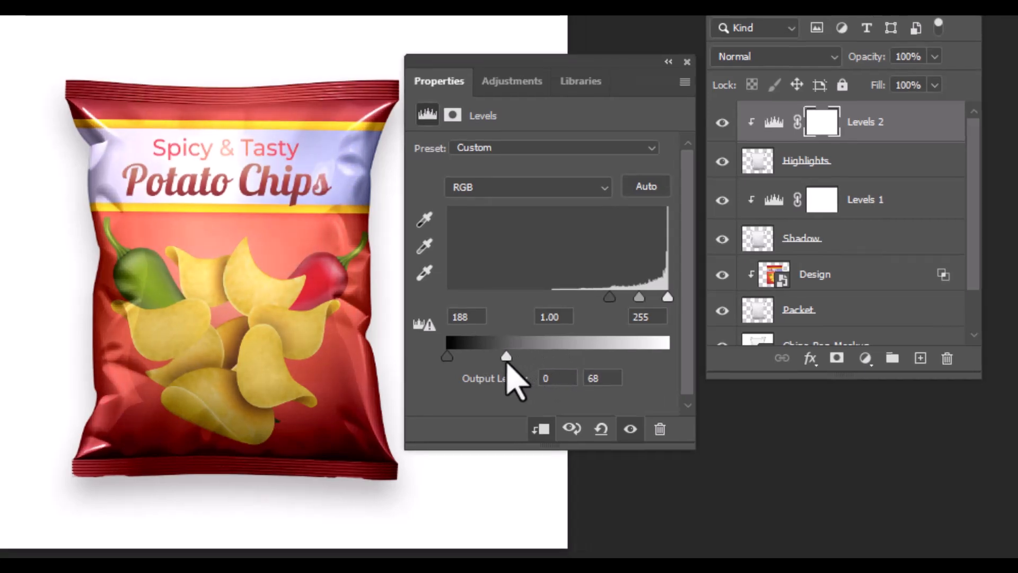
mouse_move(610, 297)
left_mouse_down()
mouse_move(594, 300)
mouse_move(608, 298)
left_mouse_up()
left_click_drag(506, 357, 499, 356)
left_click(688, 62)
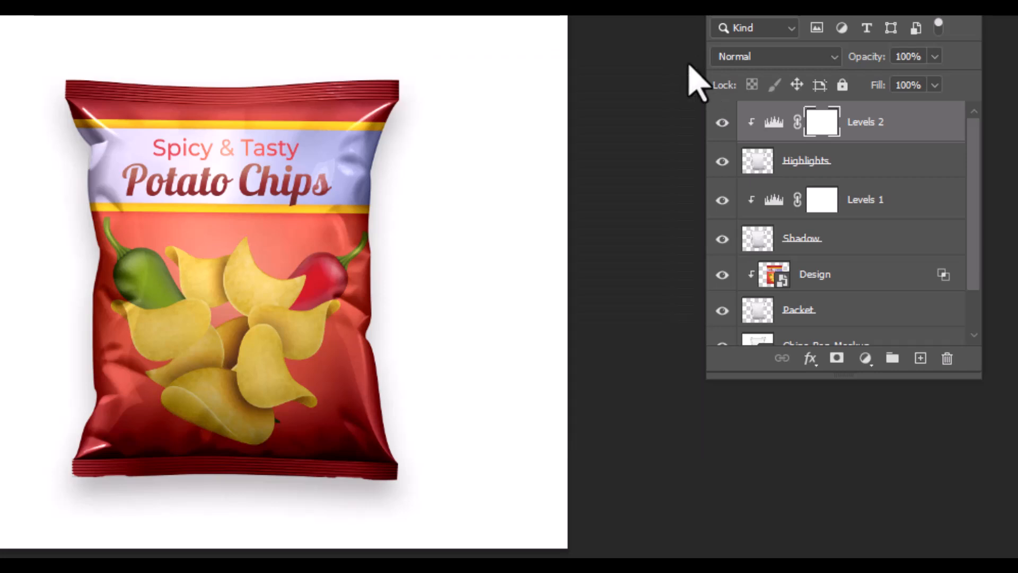
Step: Group the Highlights and Shadow layers with their Levels adjustments and name the group FX
left_click(855, 167)
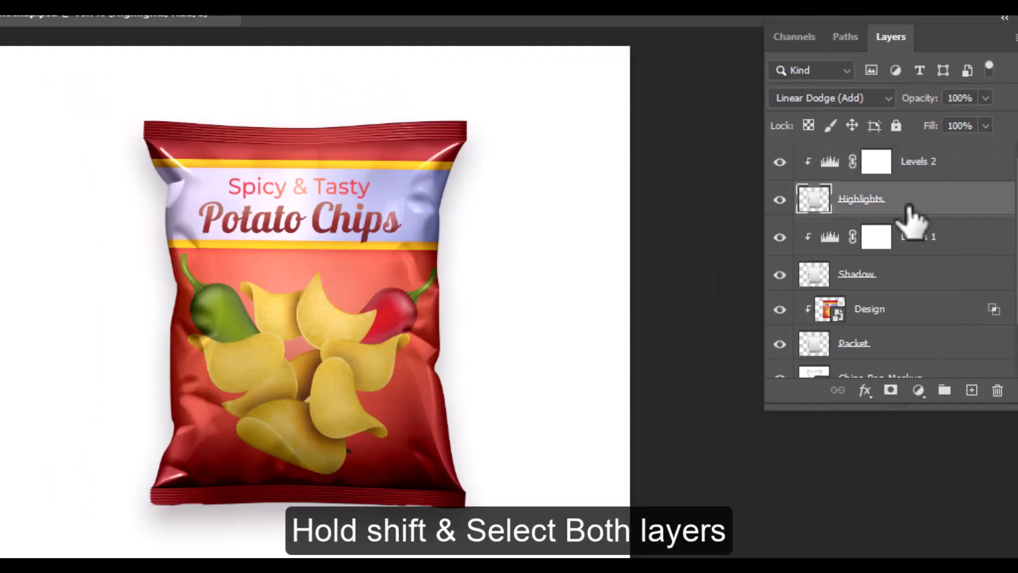
left_click(913, 281, "shift")
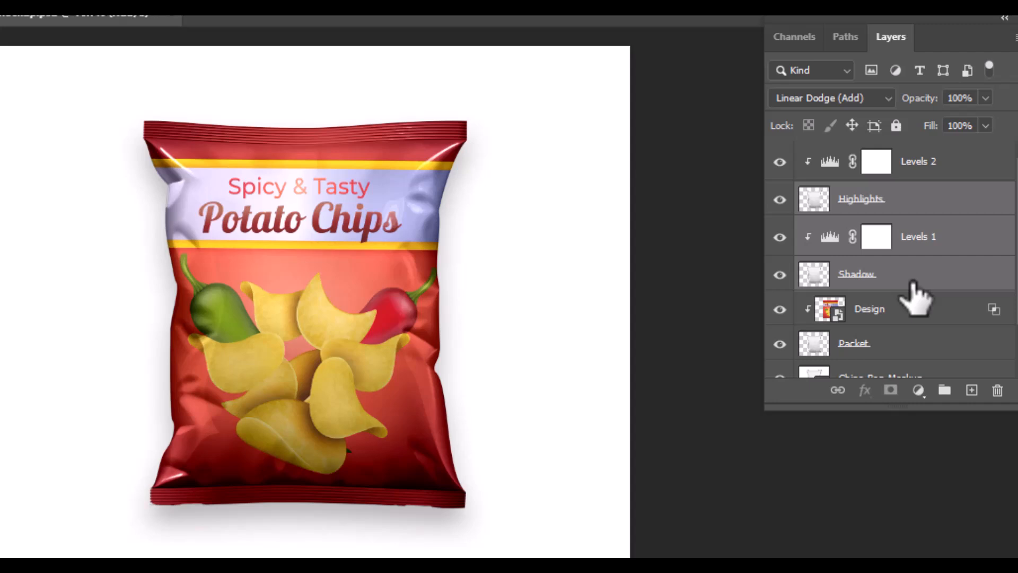
key("ctrl+g")
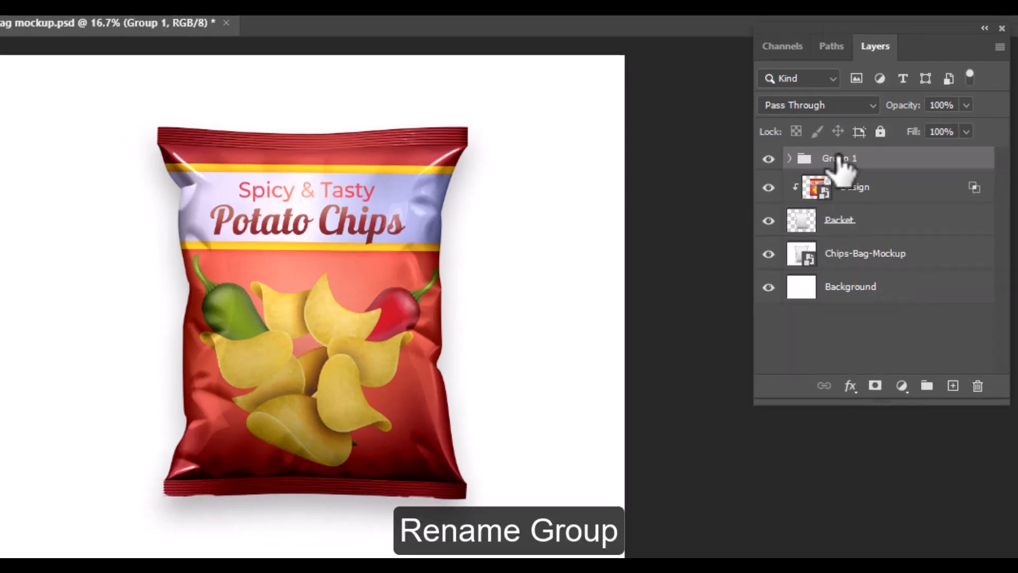
double_click(857, 153)
key("Return")
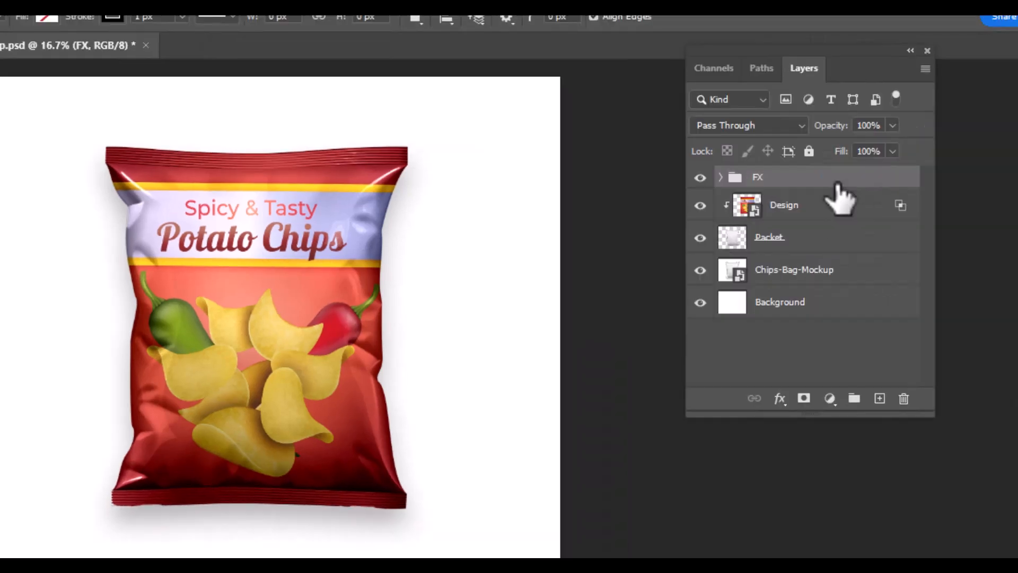
Step: Add a Curves adjustment clipped to the FX group and shape an S-curve to boost contrast
left_click(830, 399)
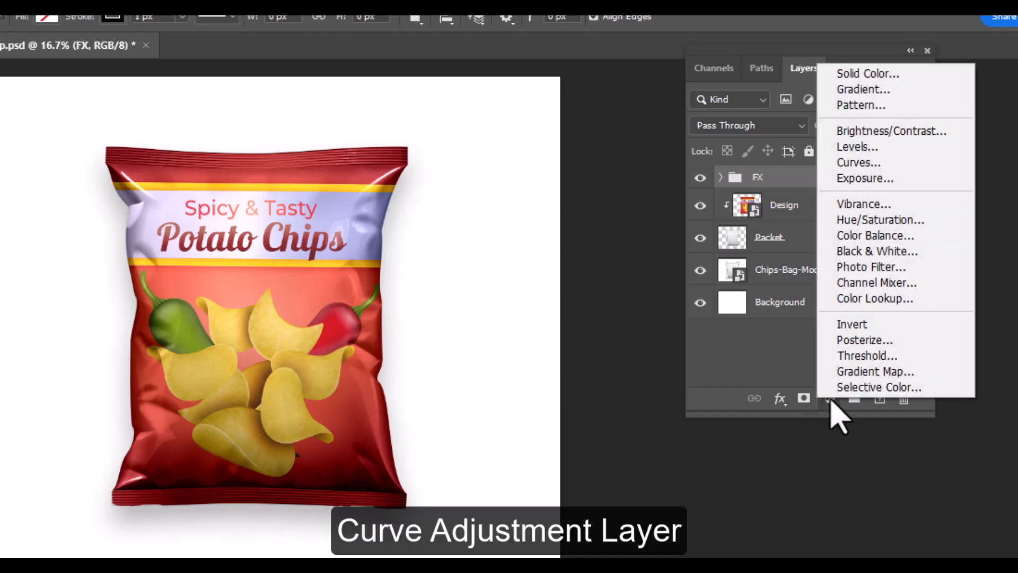
left_click(878, 163)
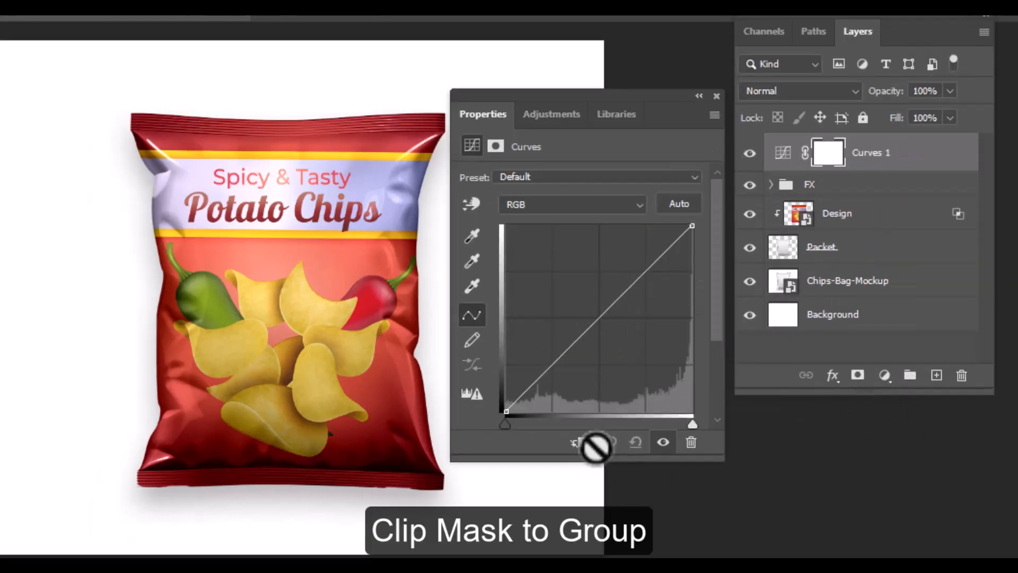
left_click(580, 446)
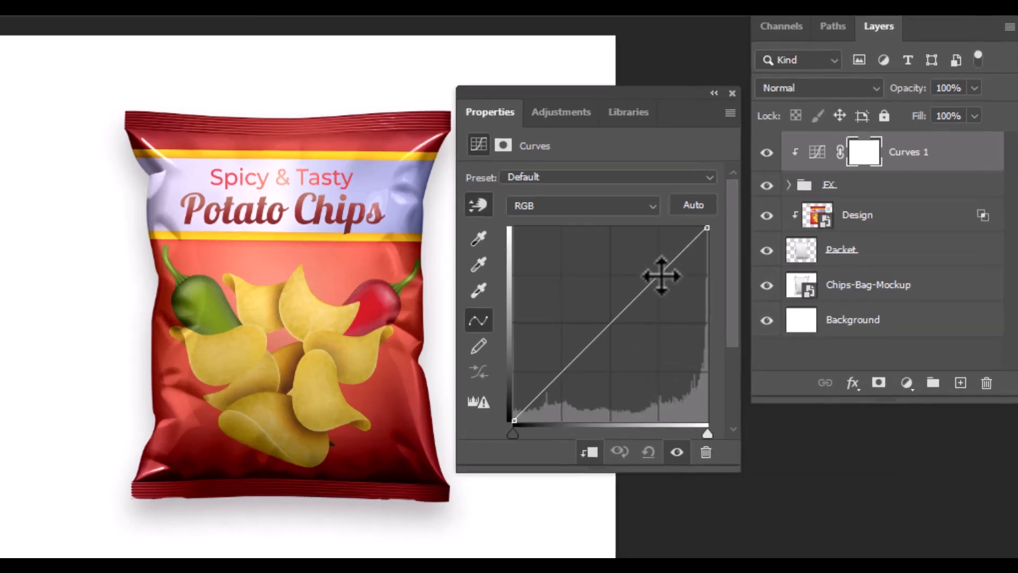
left_click_drag(661, 275, 651, 271)
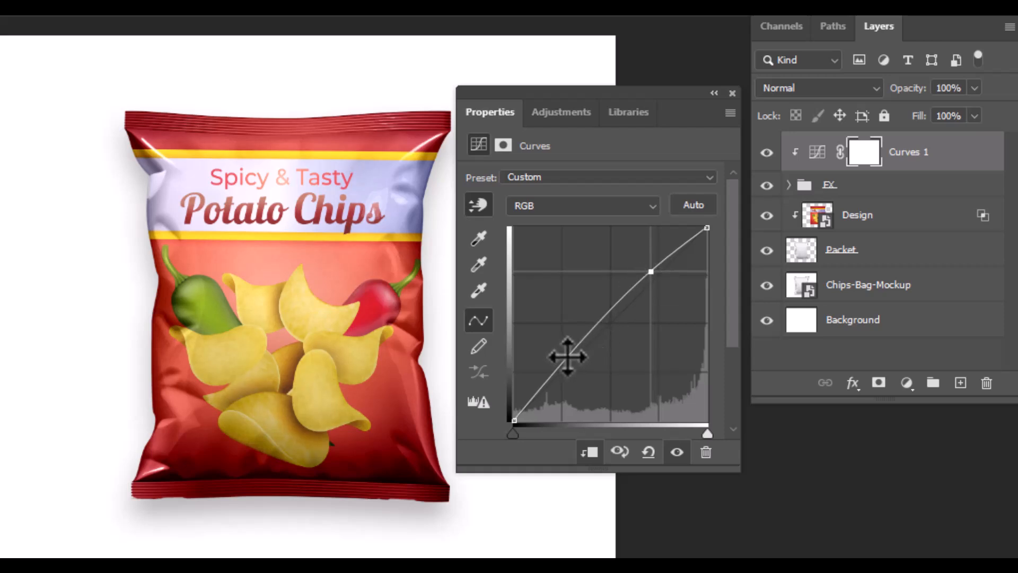
left_click_drag(567, 357, 577, 366)
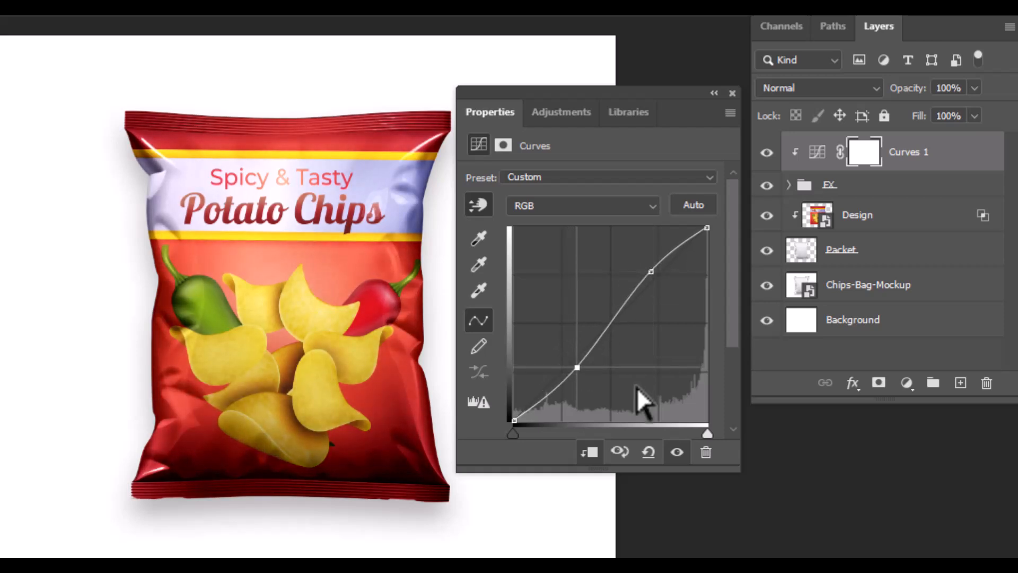
left_click(732, 93)
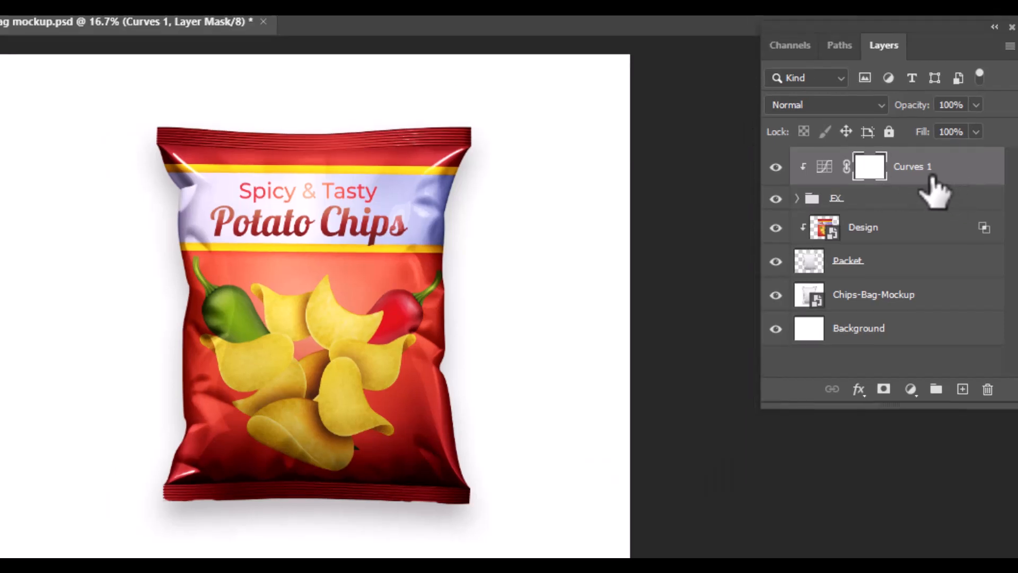
Step: Rename the Curves adjustment layer to Light
double_click(923, 175)
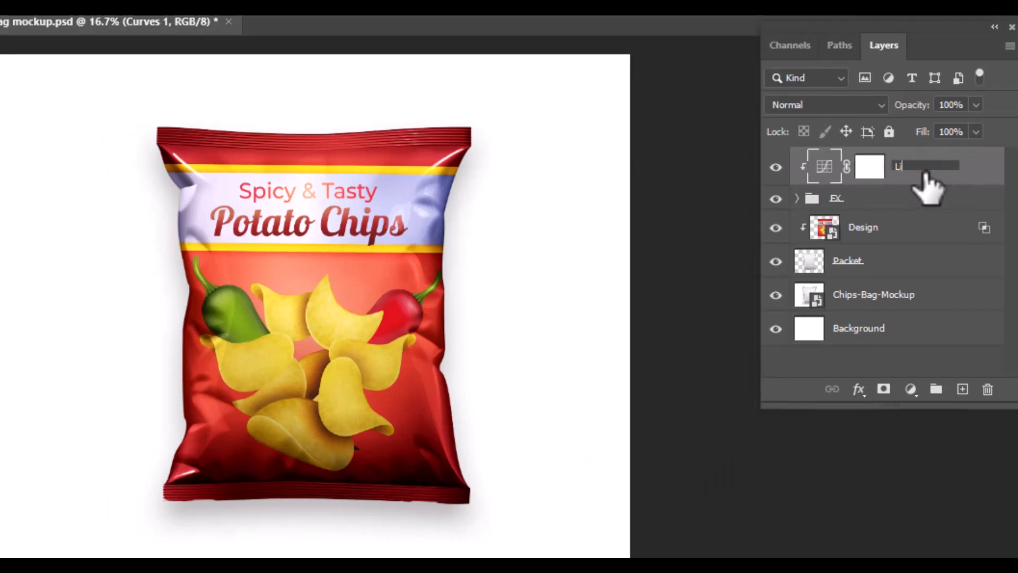
type("Light")
key("Return")
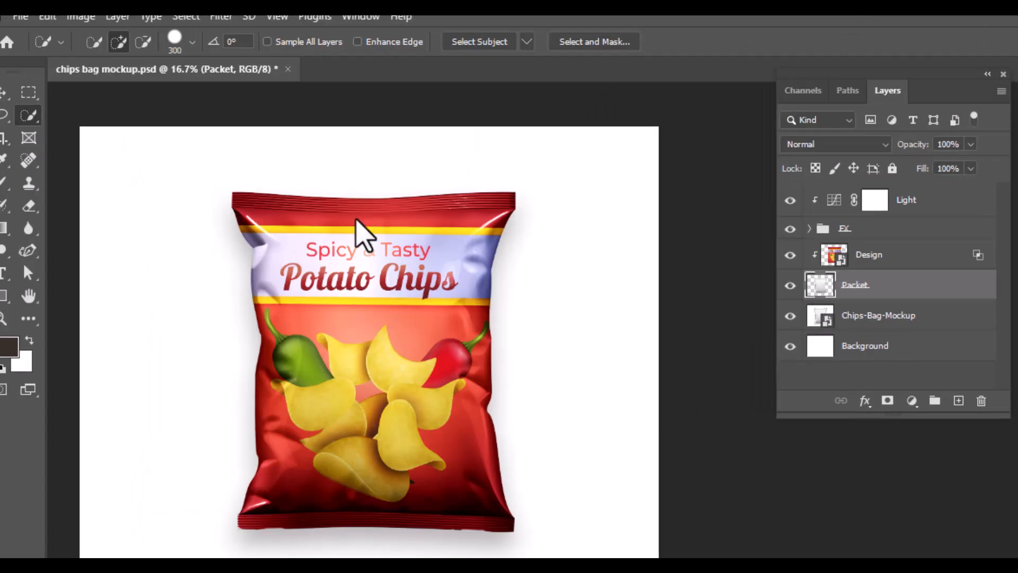
Step: Select the chips bag with the Quick Selection tool and invert the selection
mouse_move(273, 227)
left_mouse_down()
mouse_move(385, 377)
mouse_move(422, 395)
mouse_move(392, 494)
mouse_move(453, 504)
mouse_move(278, 500)
mouse_move(321, 530)
mouse_move(302, 546)
left_mouse_up()
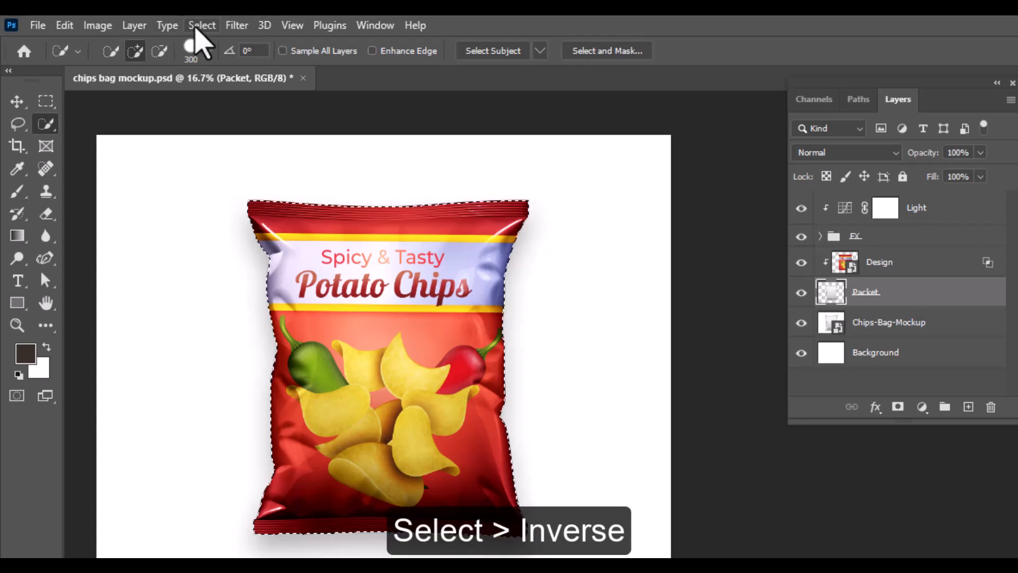
left_click(197, 25)
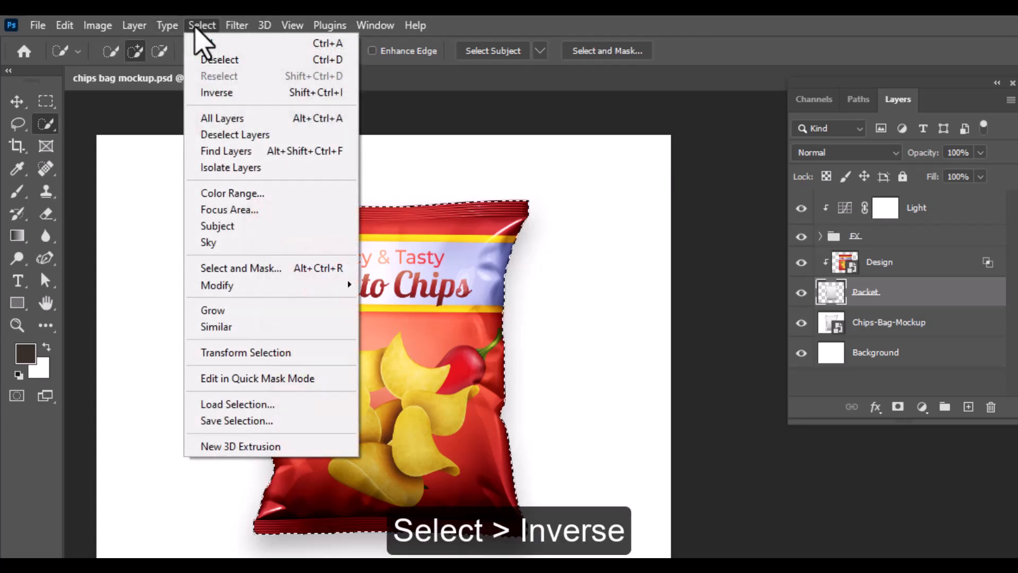
left_click(214, 96)
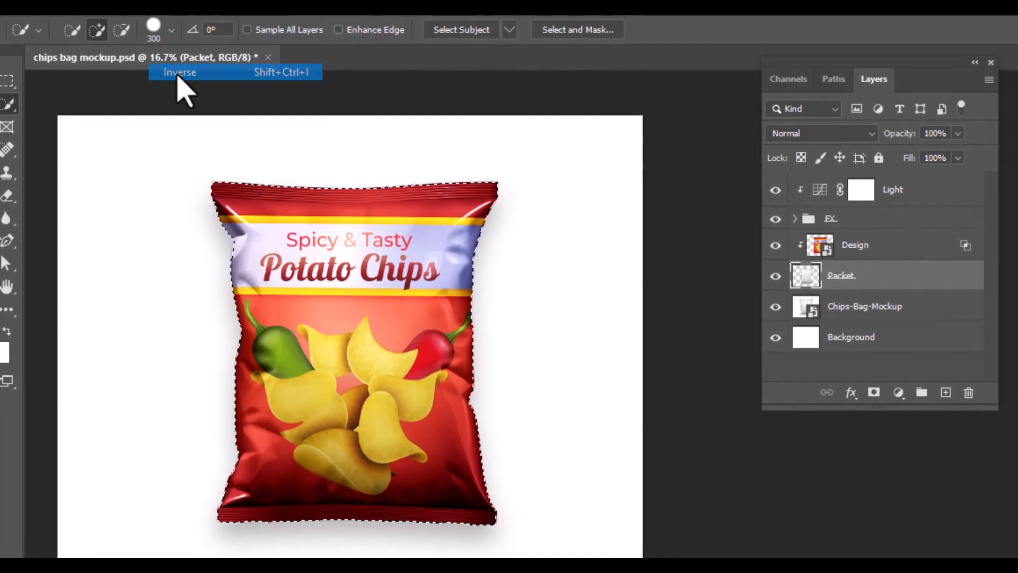
Step: Add a Gradient Fill layer above Chips-Bag-Mockup using the Green_05 preset from the Greens set
left_click(864, 306)
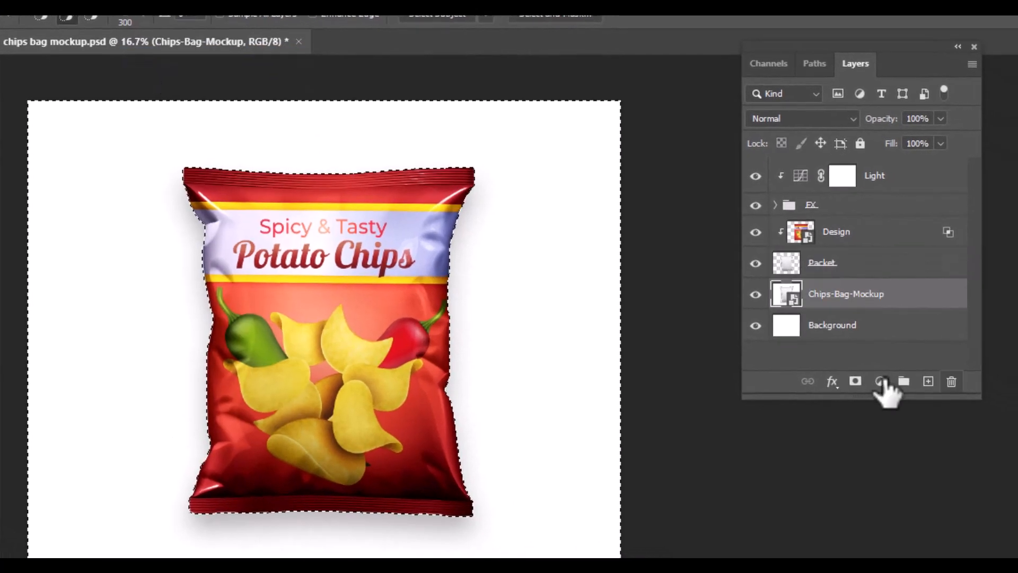
left_click(899, 392)
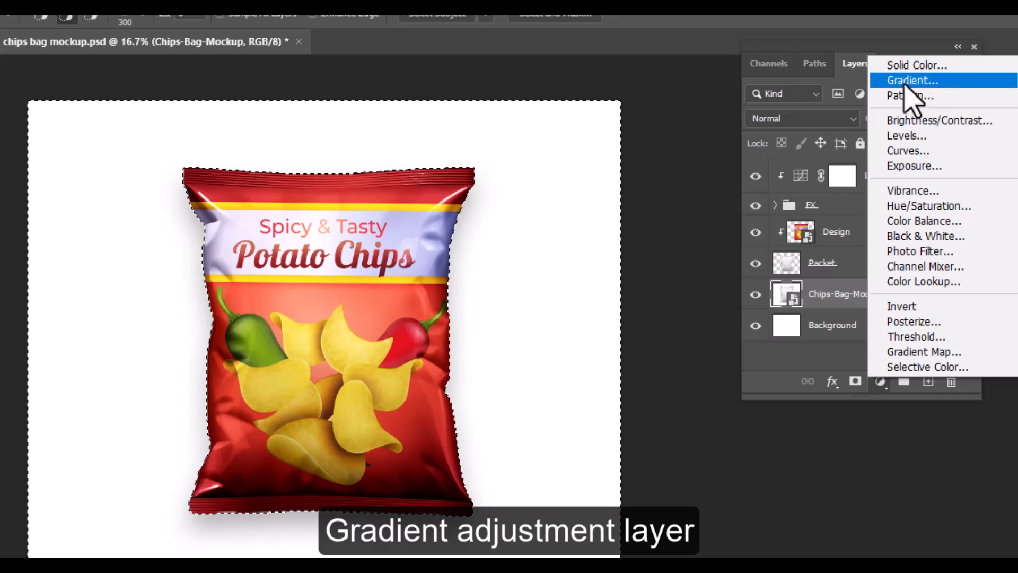
left_click(908, 81)
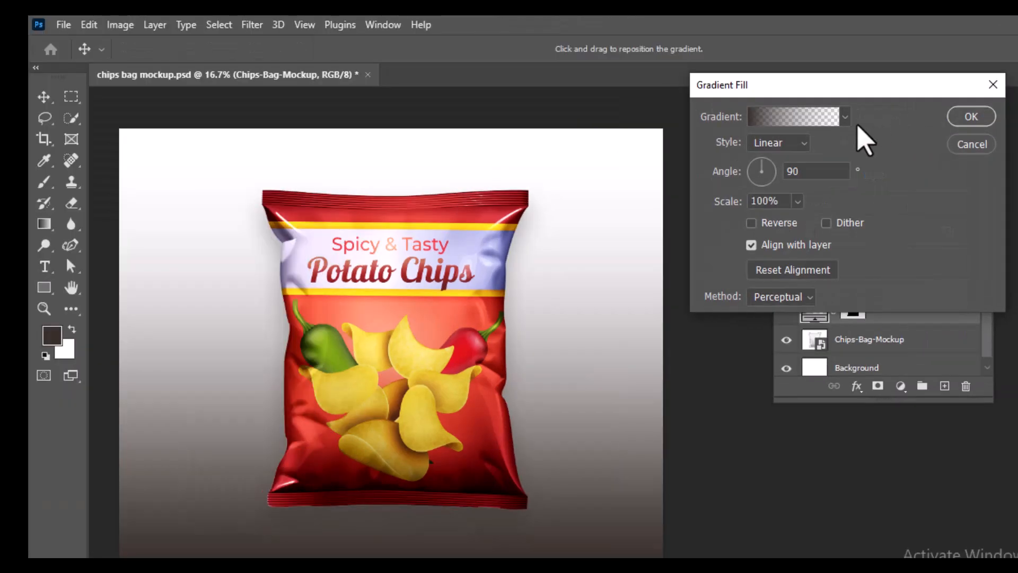
left_click(820, 88)
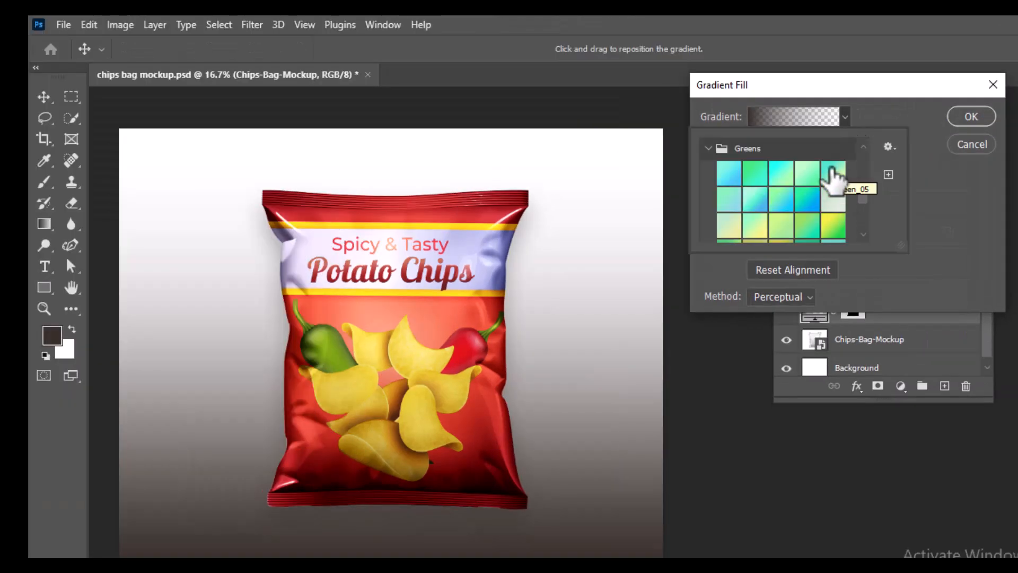
left_click(832, 170)
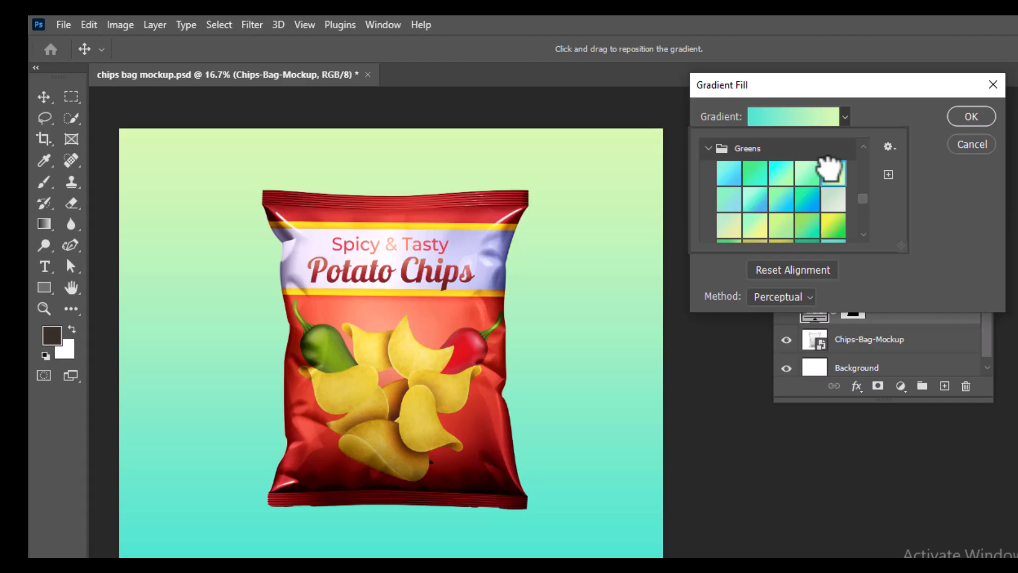
left_click(972, 123)
left_click(972, 122)
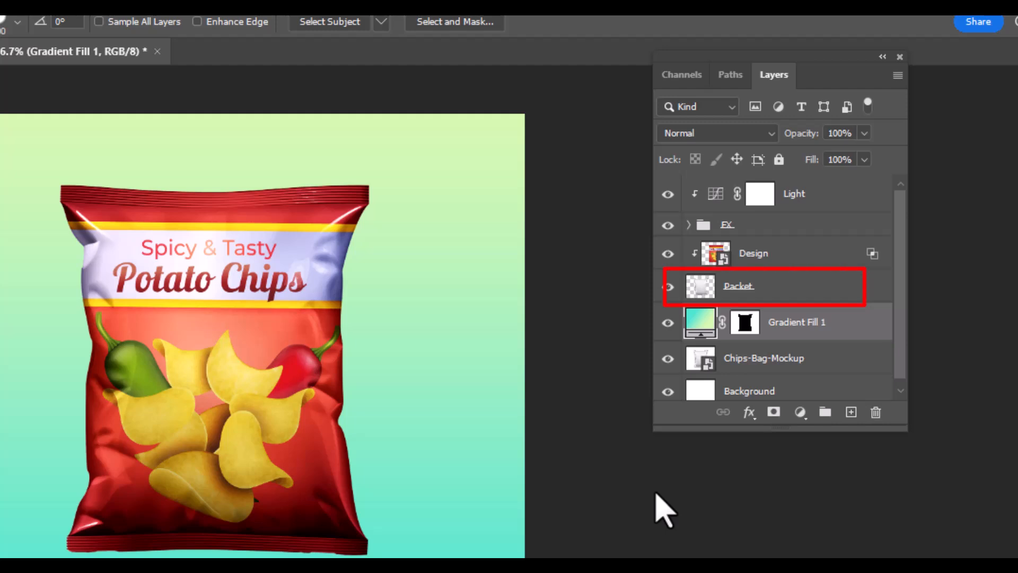
Step: Add a Drop Shadow effect to the Packet layer with distance set to about 19 px
left_click(793, 289)
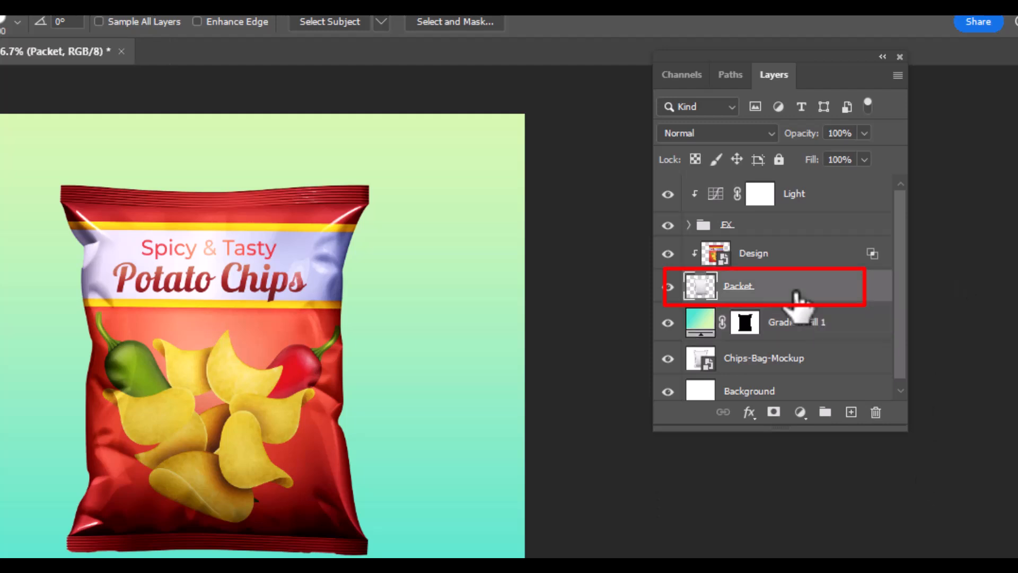
left_click(749, 413)
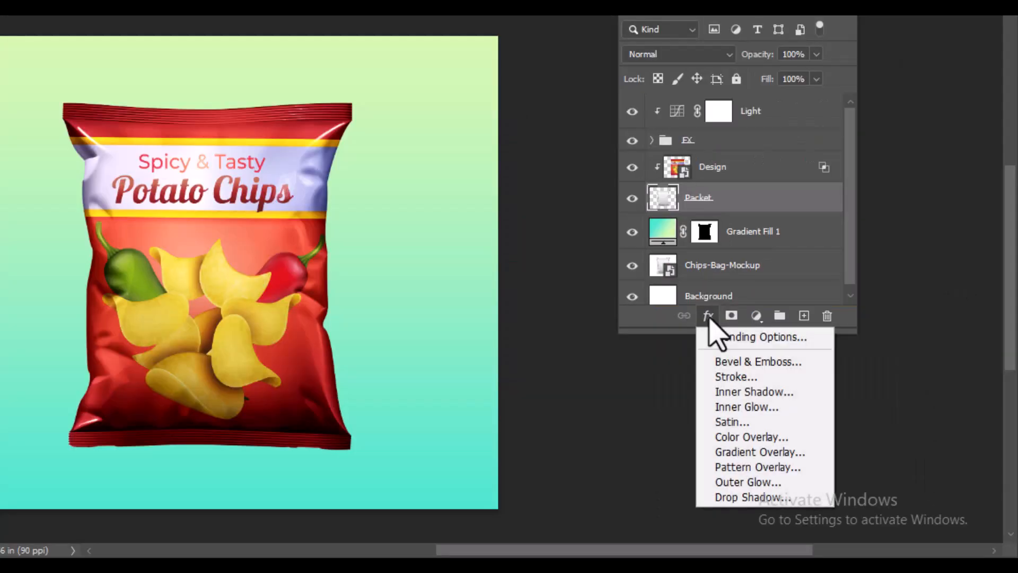
left_click(721, 498)
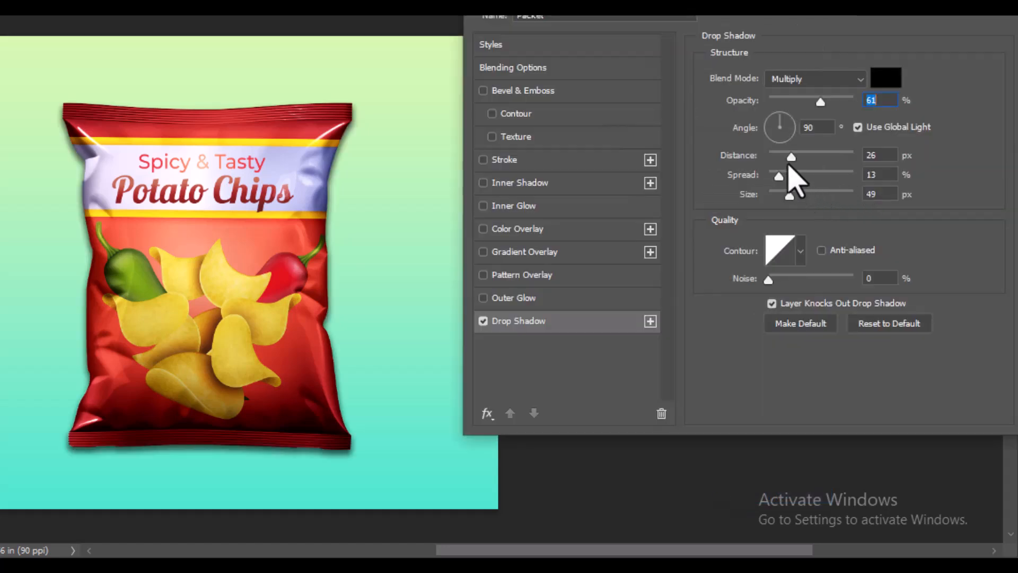
left_click_drag(791, 157, 789, 157)
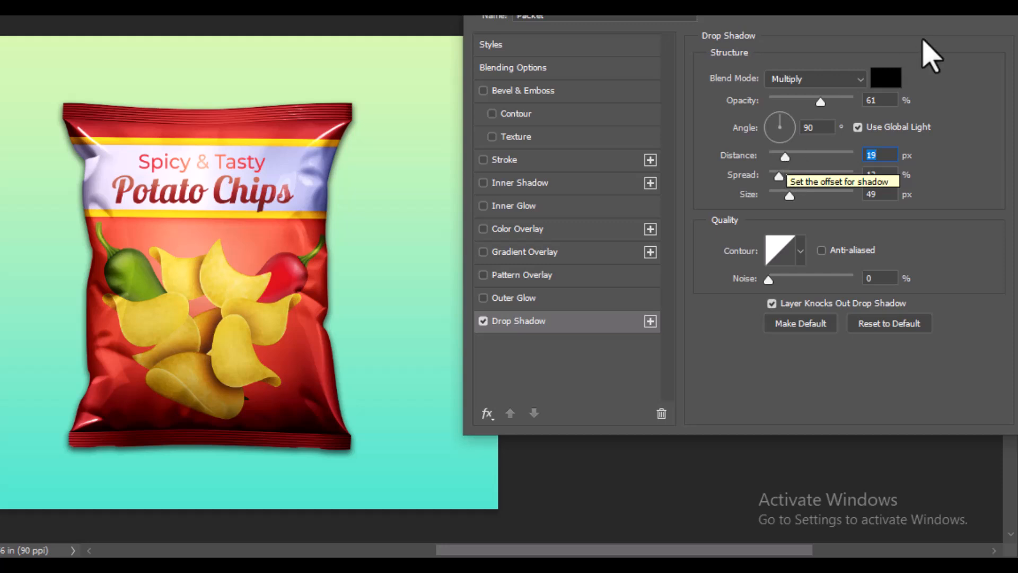
left_click_drag(867, 8, 699, 15)
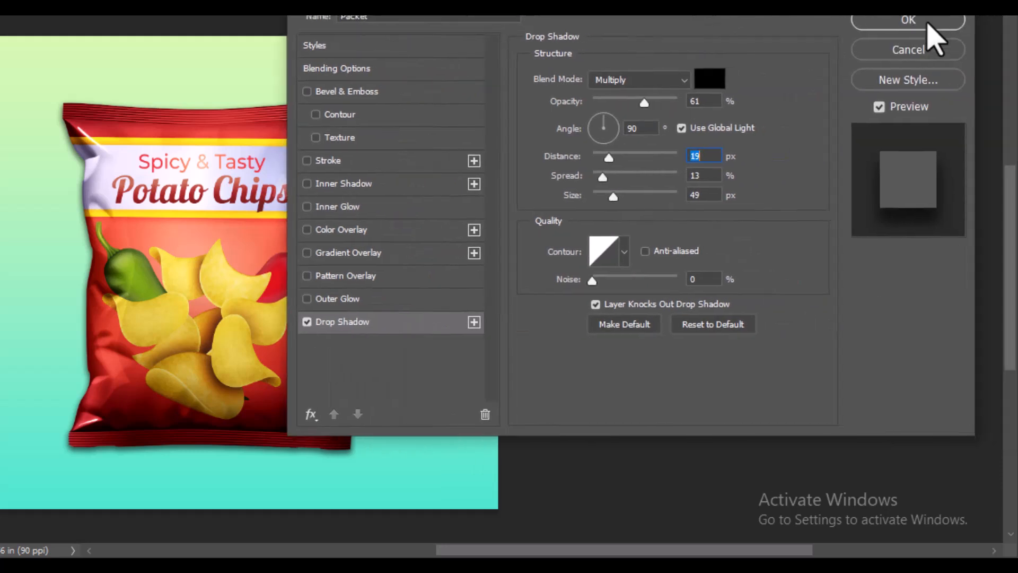
left_click(927, 23)
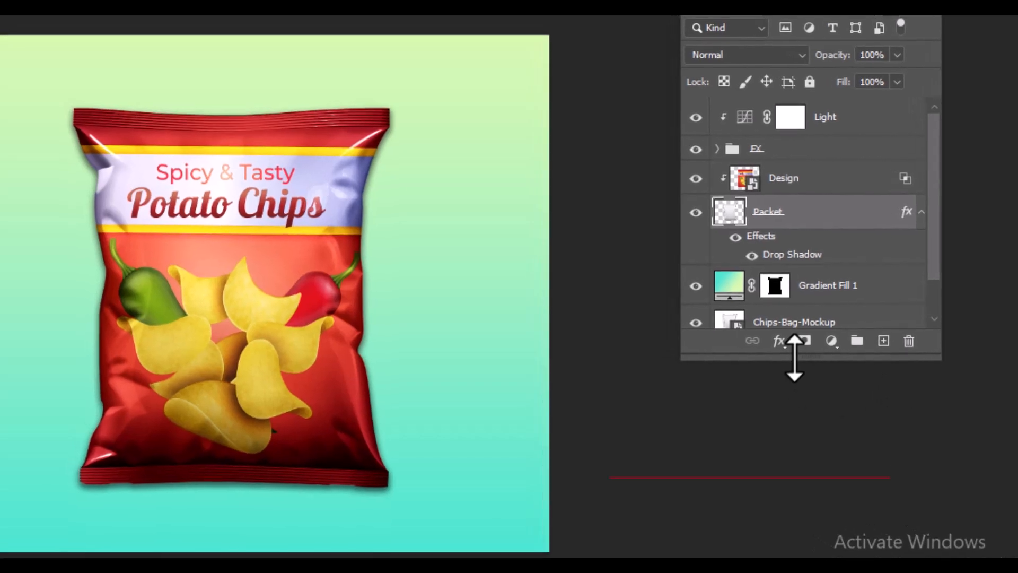
left_click_drag(794, 358, 802, 497)
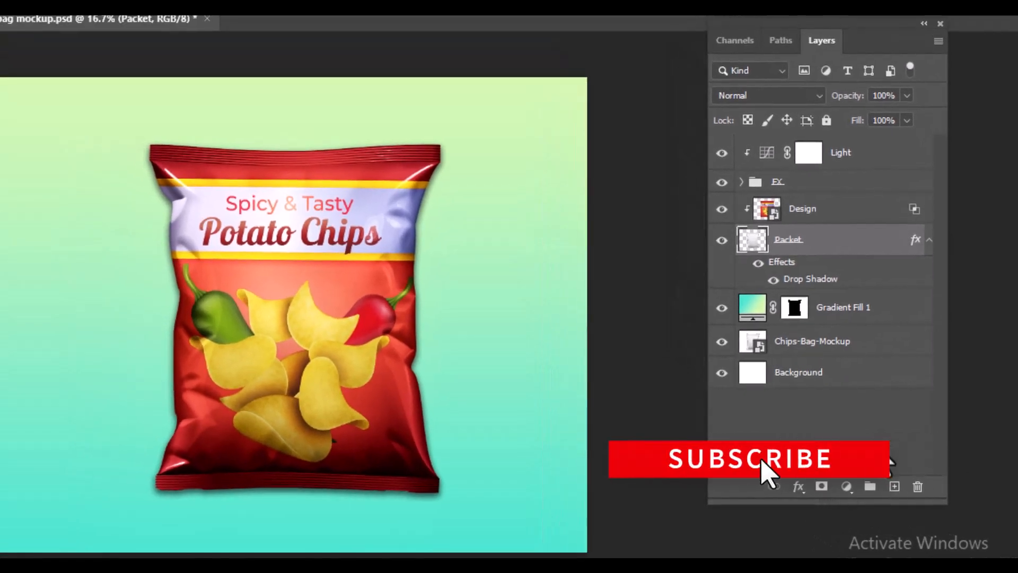